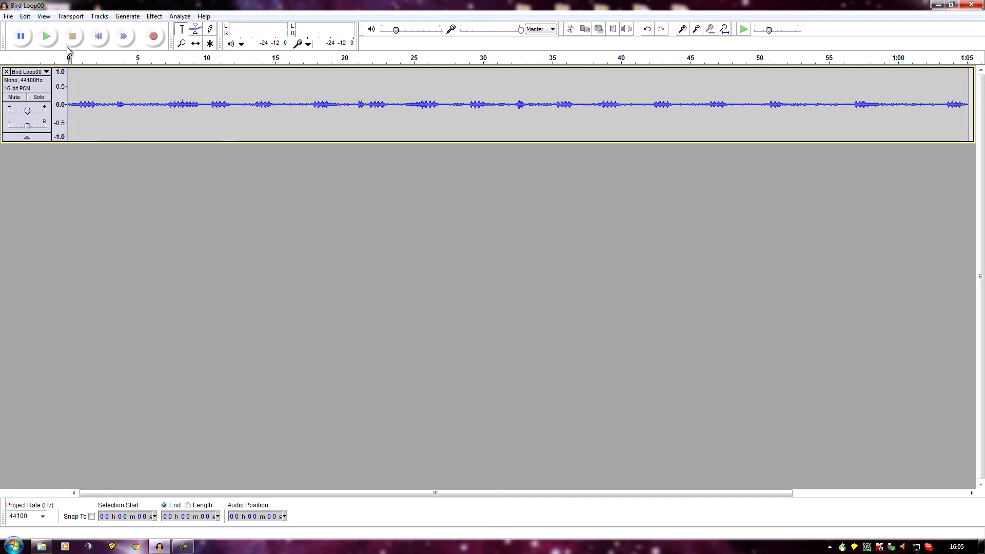
- Listen to the bird recording from the start, and zoom in on its first 3 seconds or so
{"action": "left_click", "coordinate": [48, 37]}
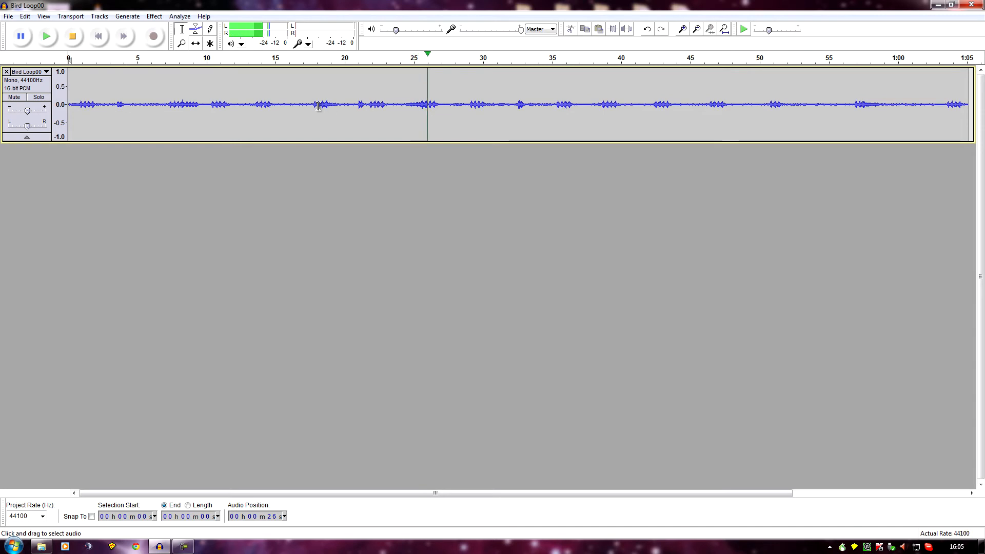
{"action": "left_click", "coordinate": [73, 35]}
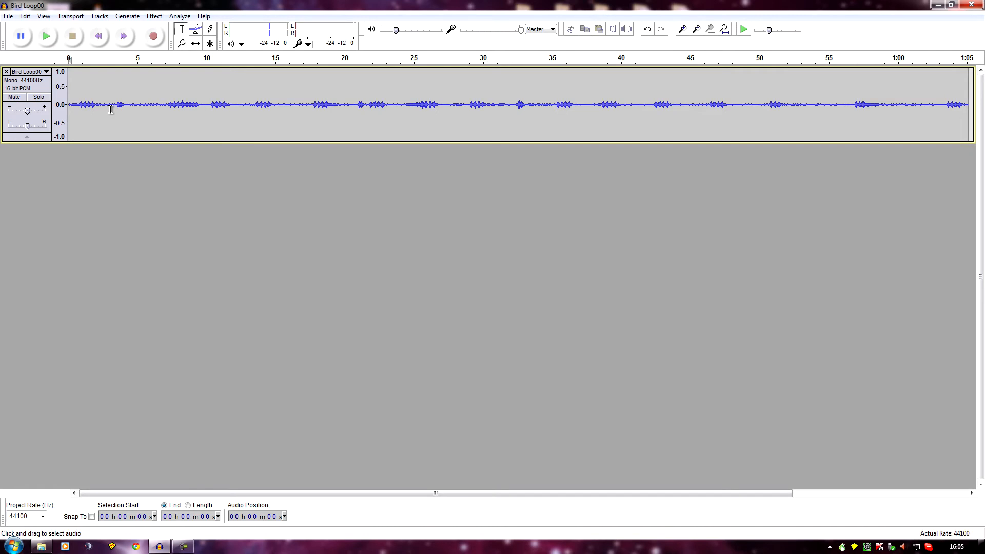
{"action": "left_click_drag", "start_coordinate": [111, 107], "coordinate": [49, 114]}
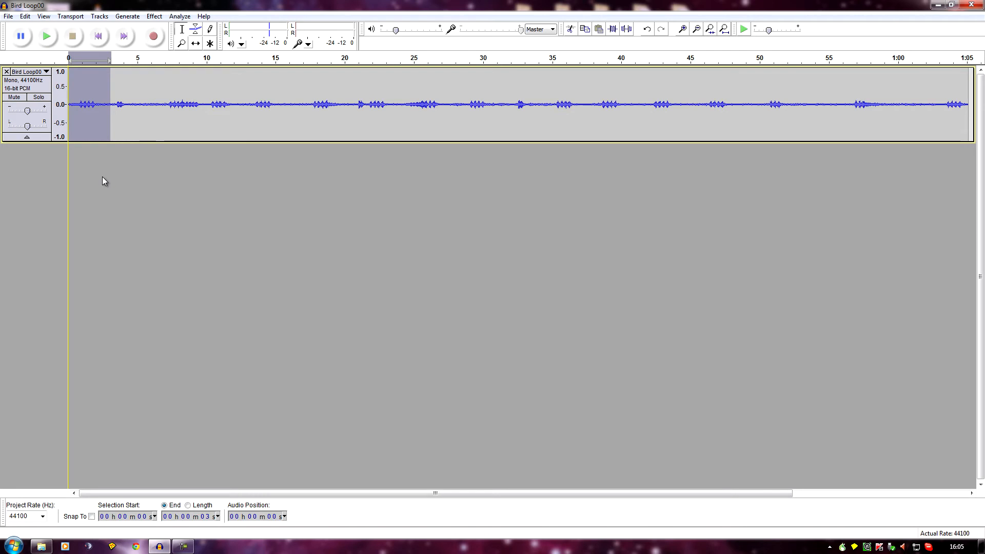
{"action": "left_click", "coordinate": [43, 16]}
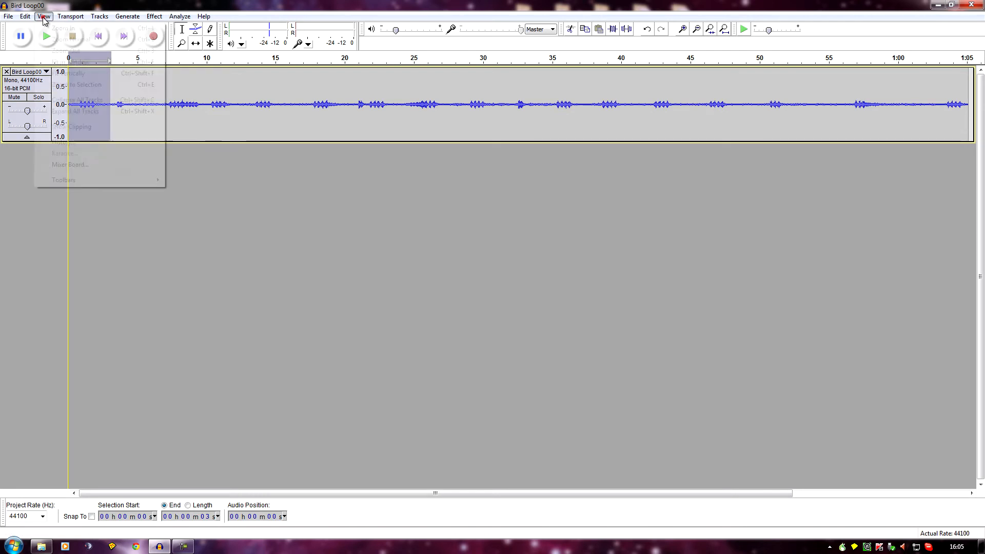
{"action": "left_click", "coordinate": [81, 86]}
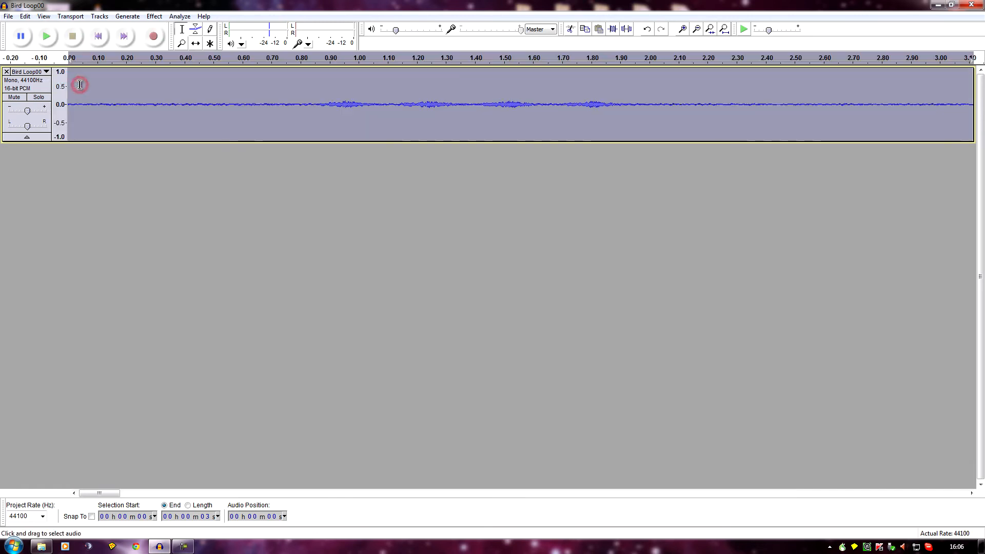
- Audition the zoomed section and cut the bird call between about 0.84 and 2.0 s out of the track
{"action": "left_click", "coordinate": [48, 38]}
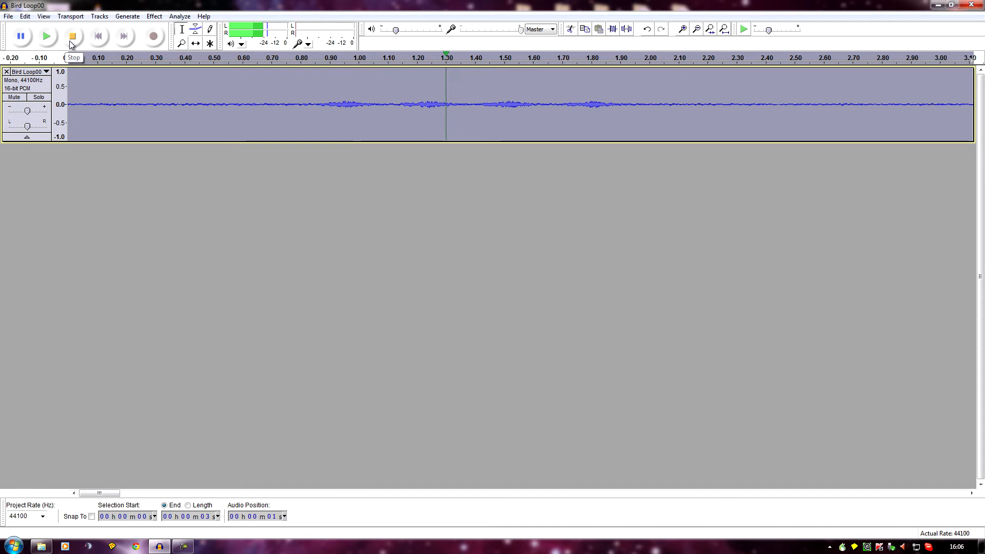
{"action": "left_click", "coordinate": [70, 40]}
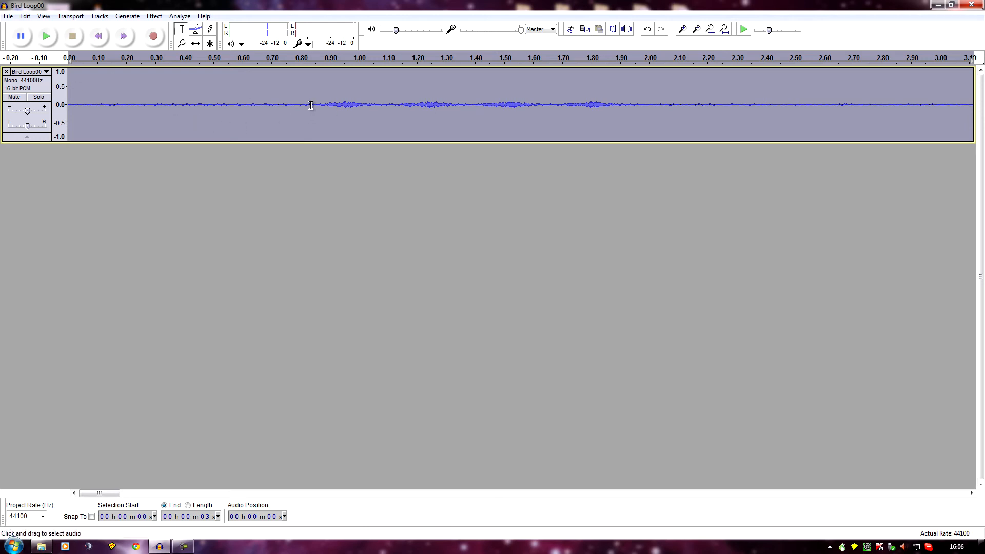
{"action": "left_click_drag", "start_coordinate": [312, 106], "coordinate": [652, 121]}
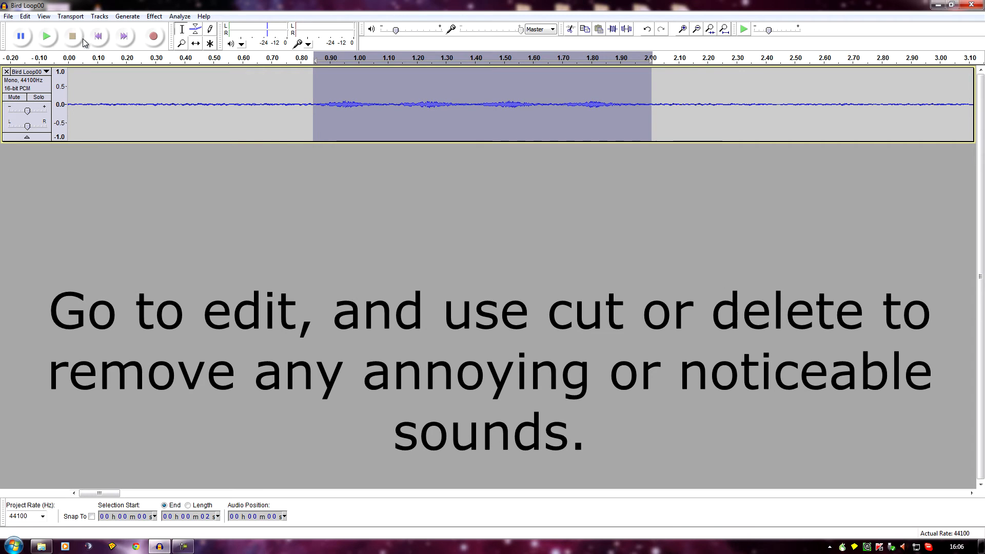
{"action": "left_click", "coordinate": [29, 18]}
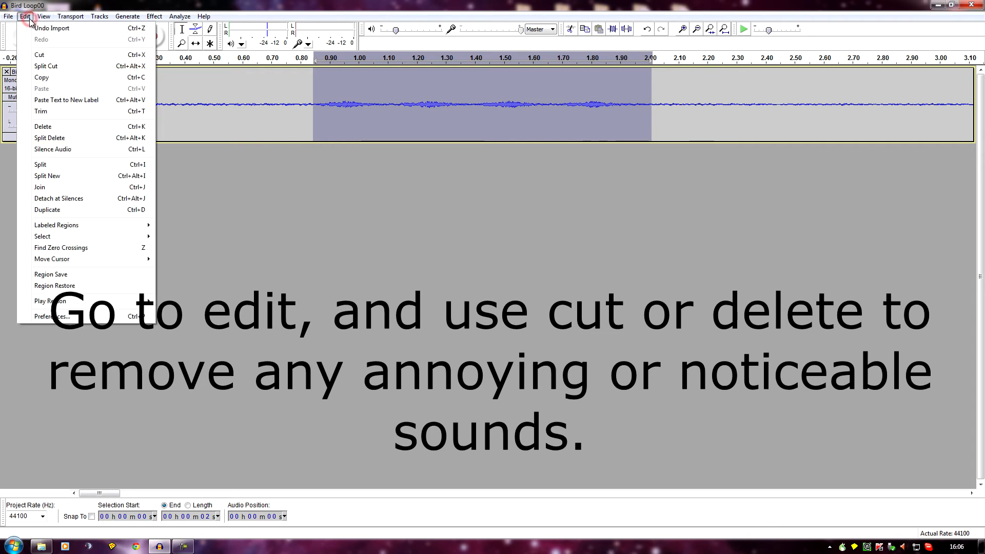
{"action": "left_click", "coordinate": [52, 58]}
- Replay the track from about 0.03 s to check the first cut and listen for further noticeable sounds
{"action": "left_click", "coordinate": [77, 80]}
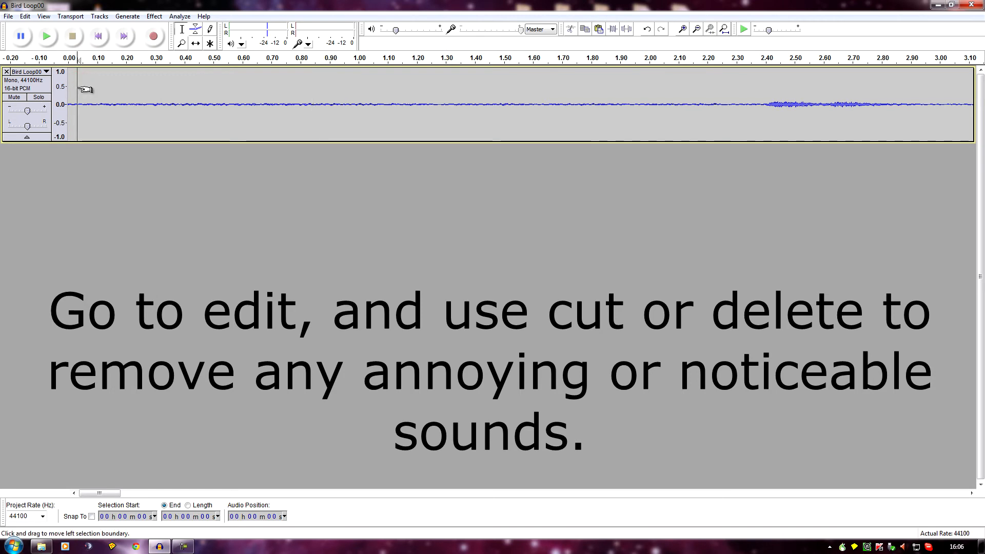
{"action": "left_click", "coordinate": [48, 36]}
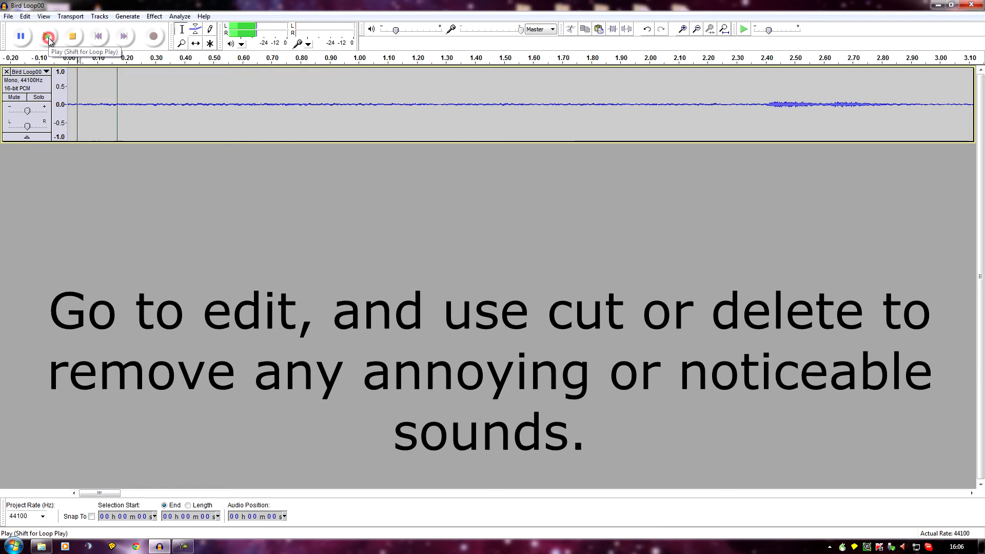
{"action": "left_click", "coordinate": [73, 38]}
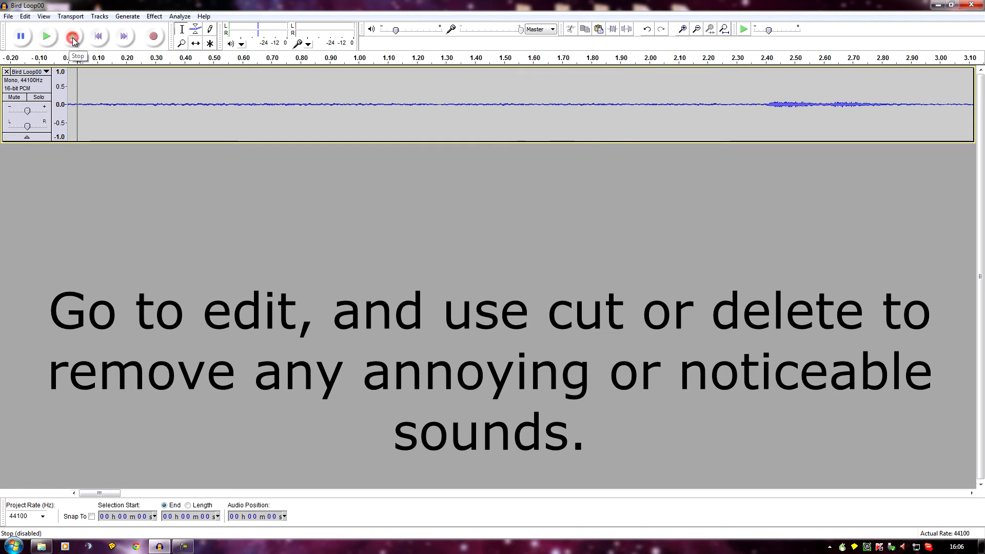
{"action": "left_click", "coordinate": [46, 38]}
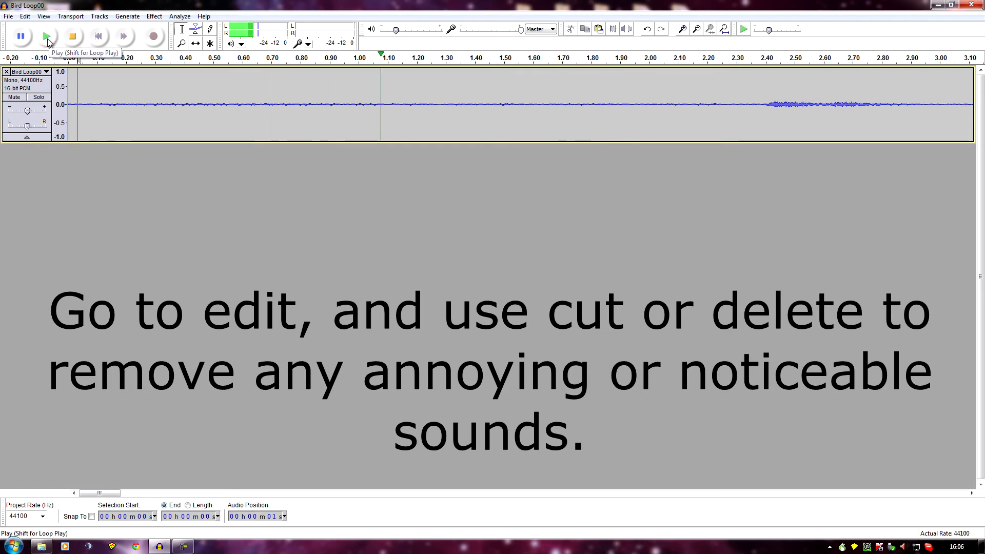
{"action": "left_click", "coordinate": [47, 38]}
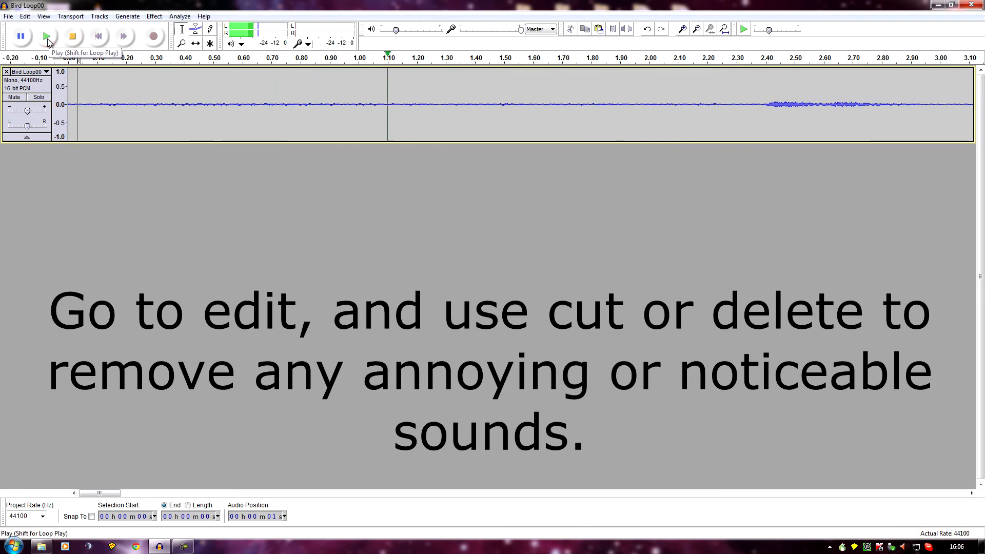
{"action": "left_click", "coordinate": [71, 45]}
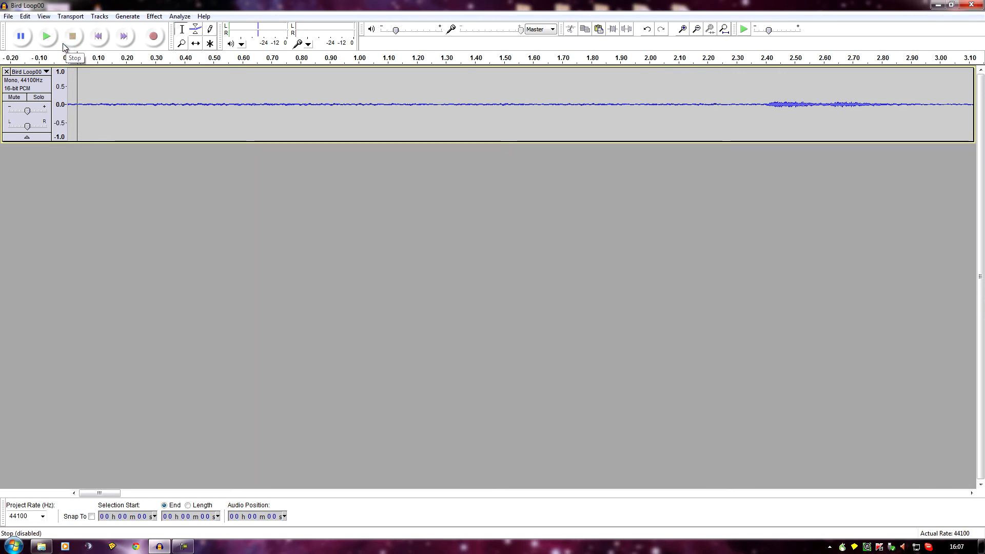
{"action": "left_click", "coordinate": [49, 38]}
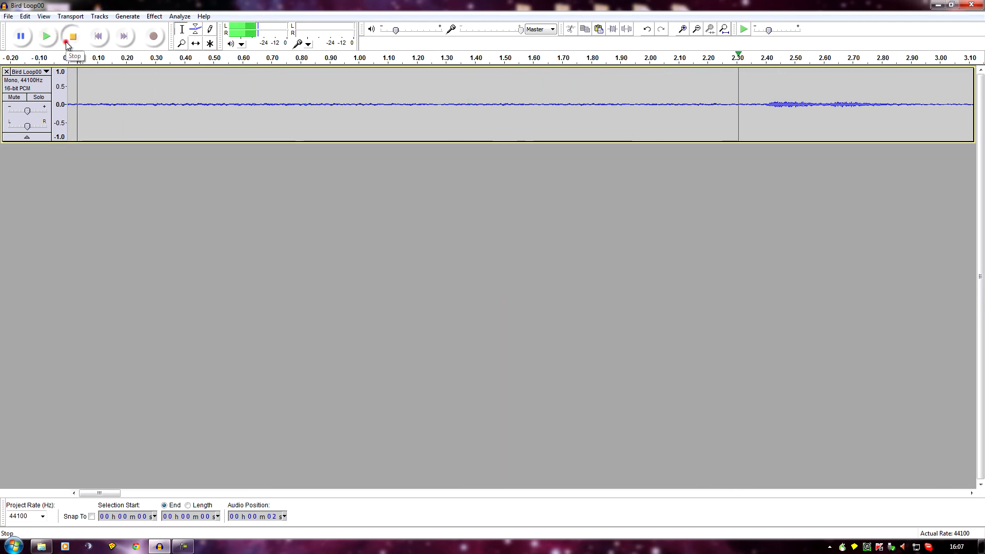
{"action": "left_click", "coordinate": [66, 45]}
{"action": "left_click", "coordinate": [47, 40]}
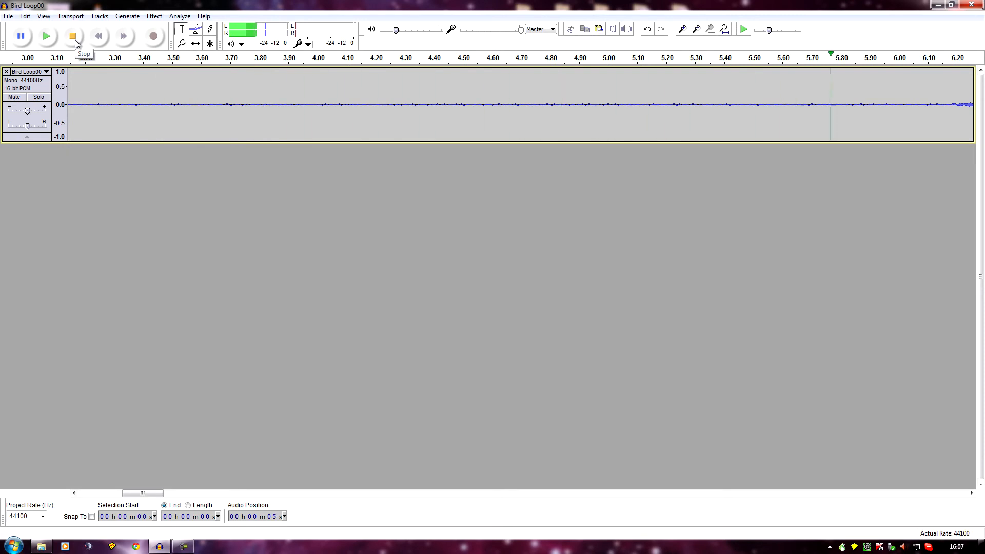
{"action": "left_click", "coordinate": [74, 37]}
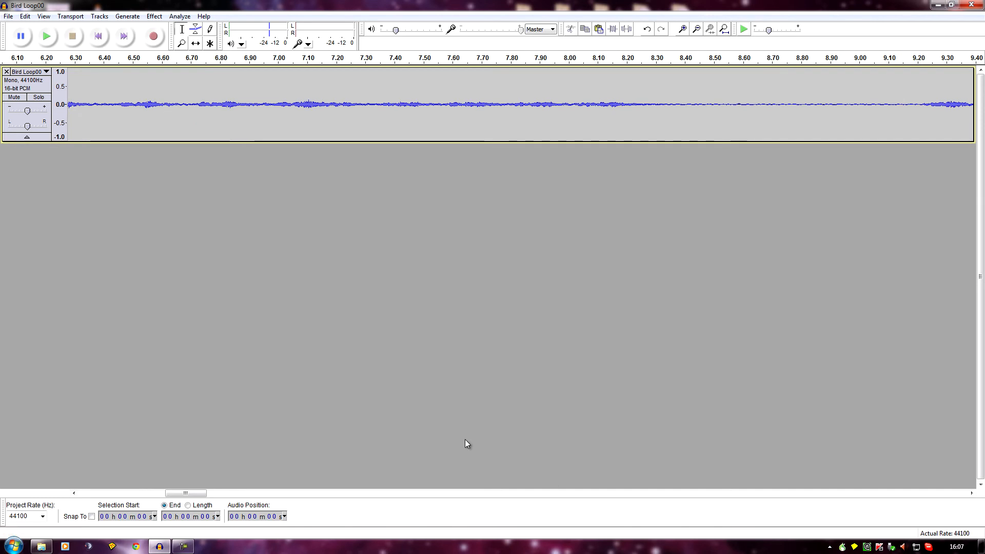
- Cut the noticeable bird sounds between about 6.15 and 7.30 s out of the track
{"action": "left_click_drag", "start_coordinate": [181, 493], "coordinate": [178, 495]}
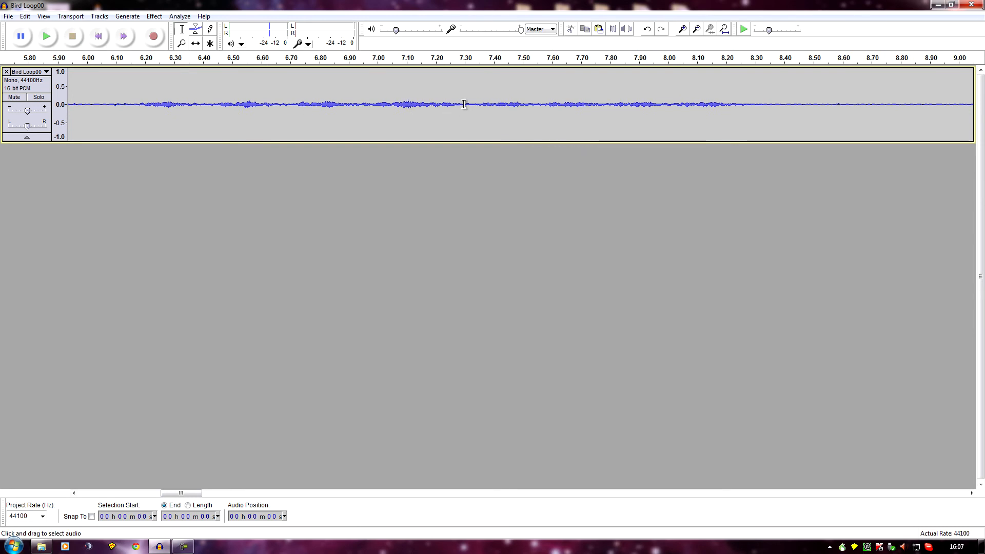
{"action": "left_click_drag", "start_coordinate": [467, 104], "coordinate": [129, 106]}
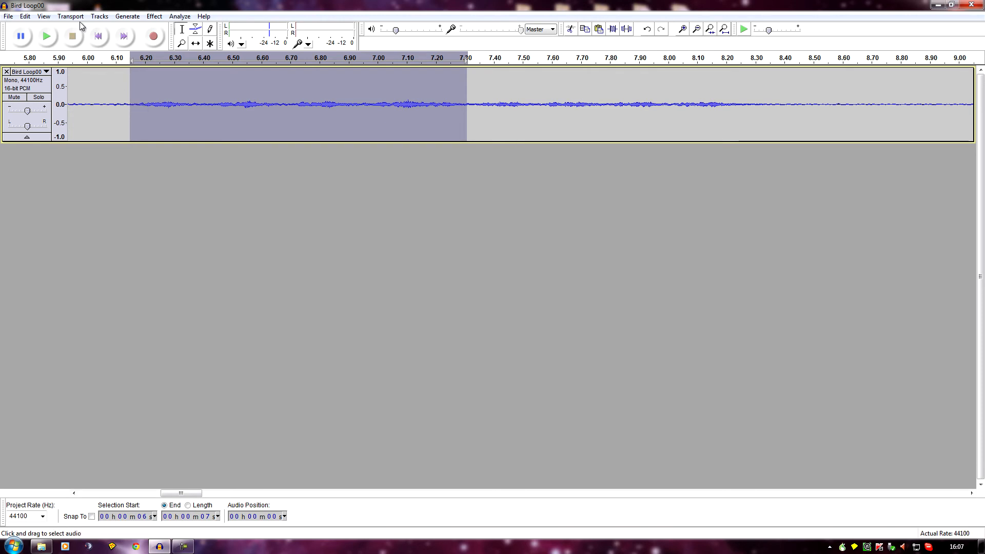
{"action": "left_click", "coordinate": [21, 18]}
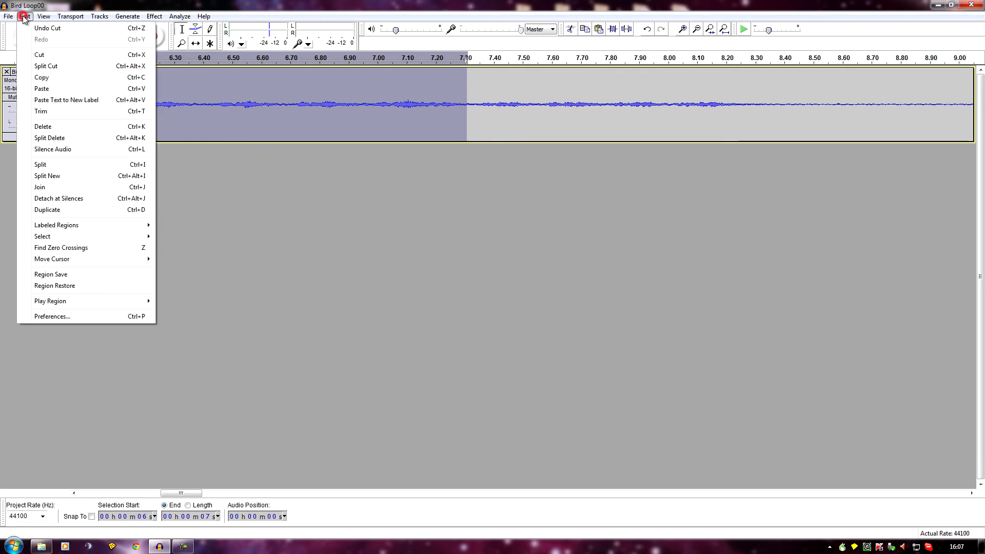
{"action": "left_click", "coordinate": [41, 57]}
- Play the track from about 5.93 s to check the second cut
{"action": "left_click", "coordinate": [69, 78]}
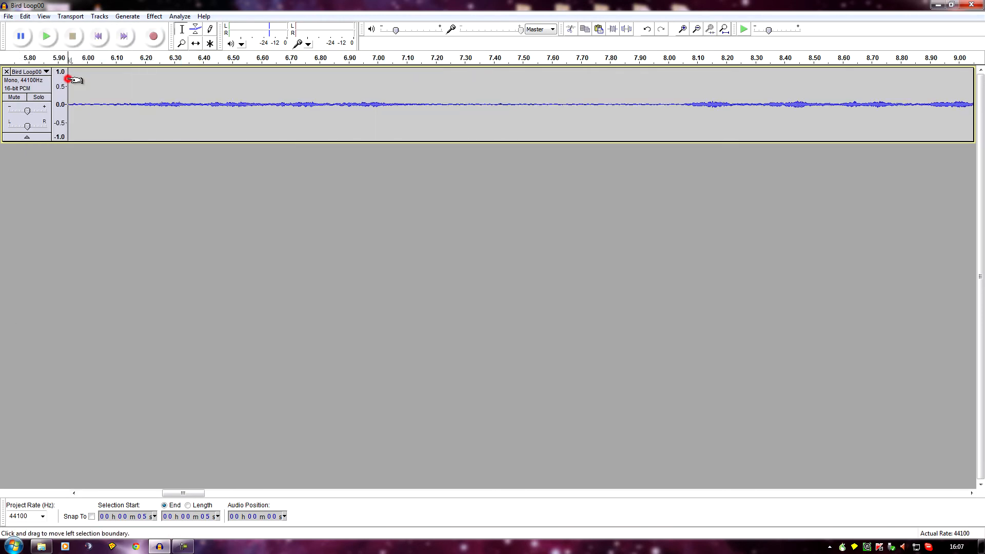
{"action": "left_click", "coordinate": [48, 33]}
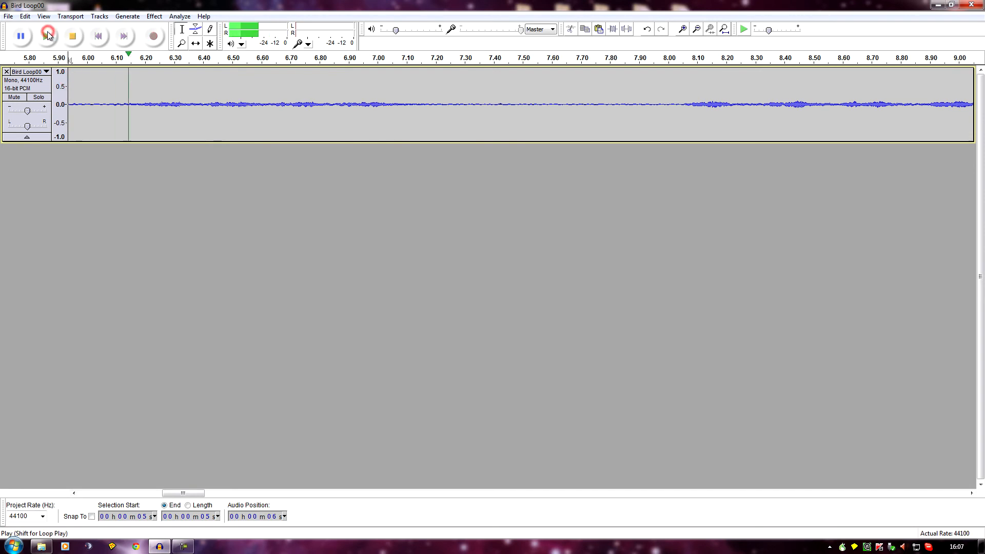
{"action": "left_click", "coordinate": [74, 37]}
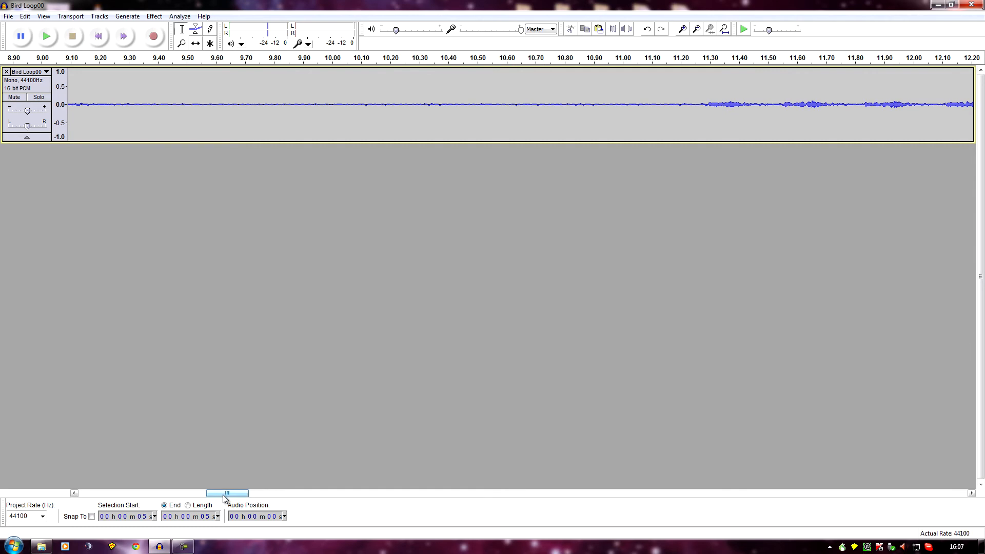
- Cut the bird call between about 8.03 and 9.32 s and play back the audio from the join
{"action": "left_click_drag", "start_coordinate": [223, 496], "coordinate": [206, 496]}
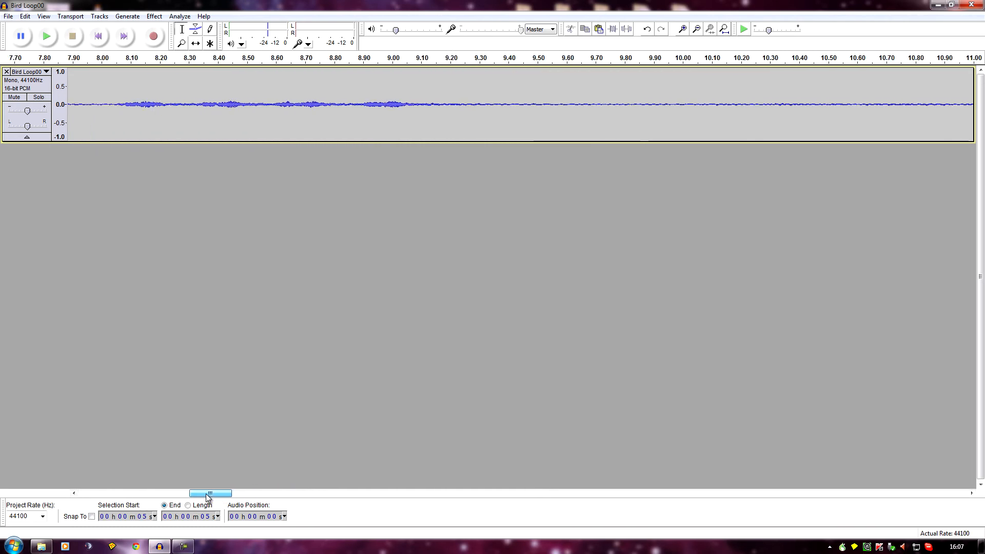
{"action": "left_click_drag", "start_coordinate": [111, 104], "coordinate": [487, 134]}
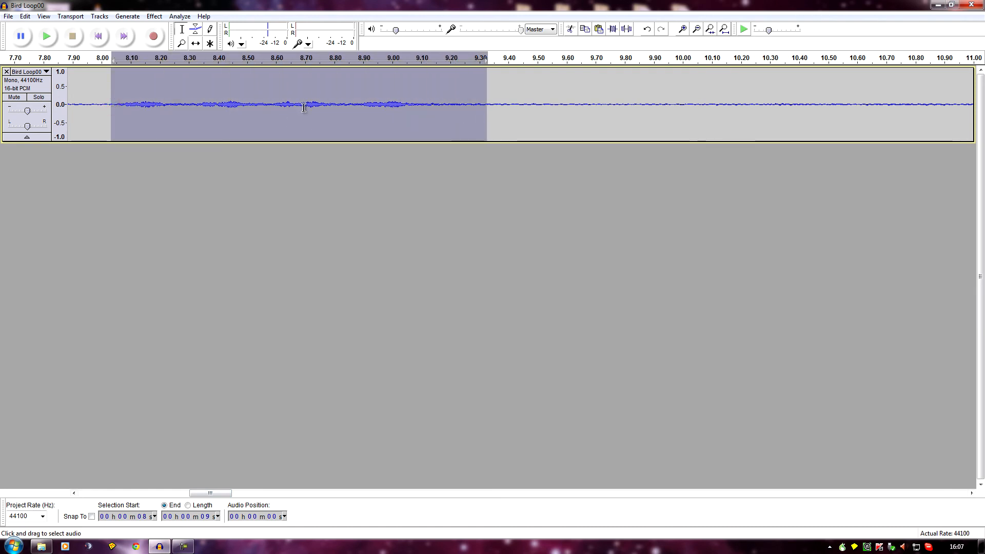
{"action": "left_click", "coordinate": [25, 16]}
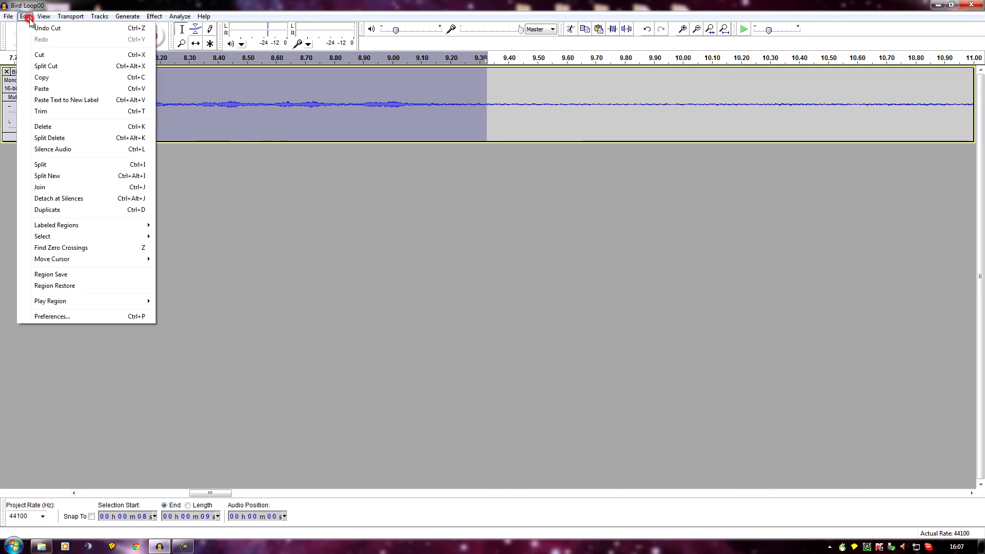
{"action": "left_click", "coordinate": [39, 54]}
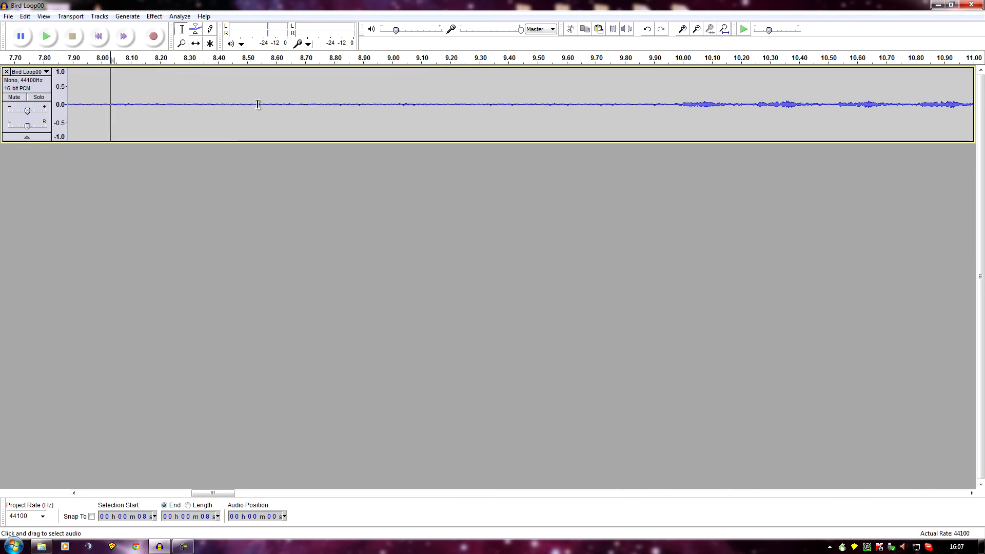
{"action": "left_click", "coordinate": [40, 36]}
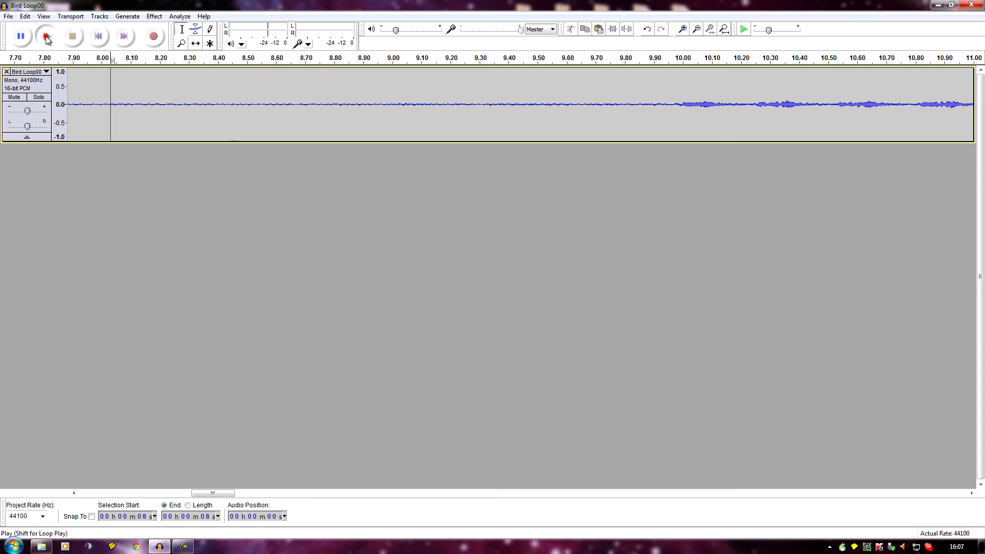
{"action": "left_click", "coordinate": [73, 36]}
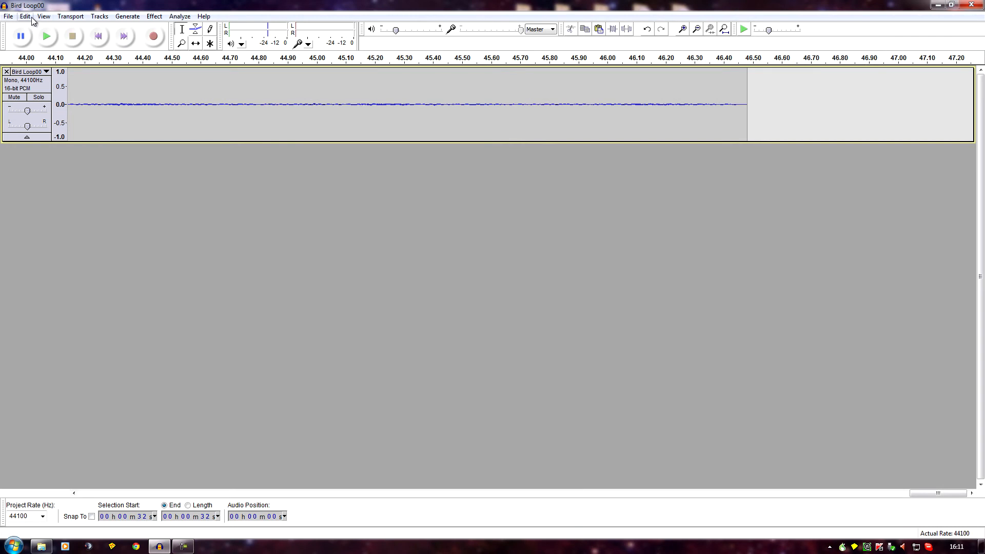
- Fit the whole edited track in the window and listen to it from about 0.2 s
{"action": "left_click", "coordinate": [44, 16]}
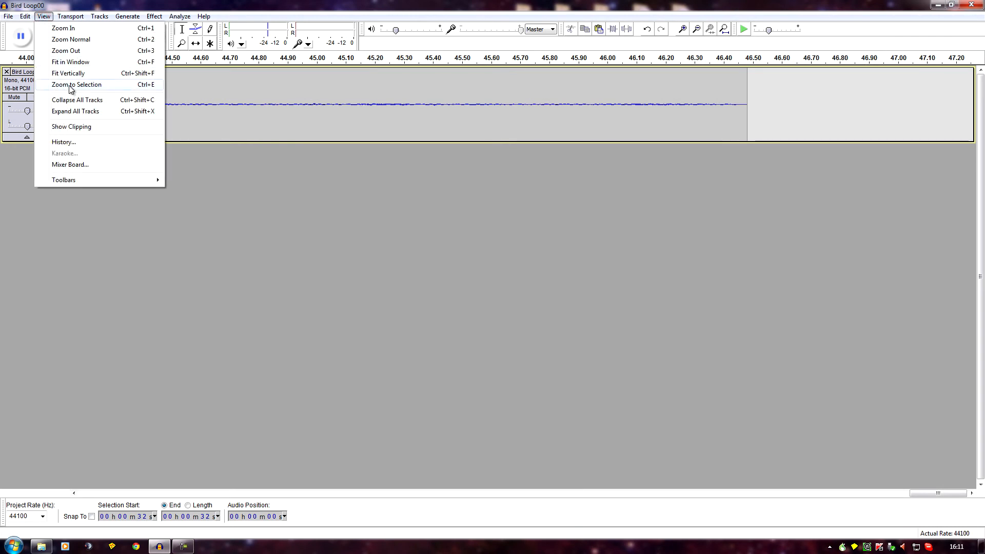
{"action": "left_click", "coordinate": [70, 62]}
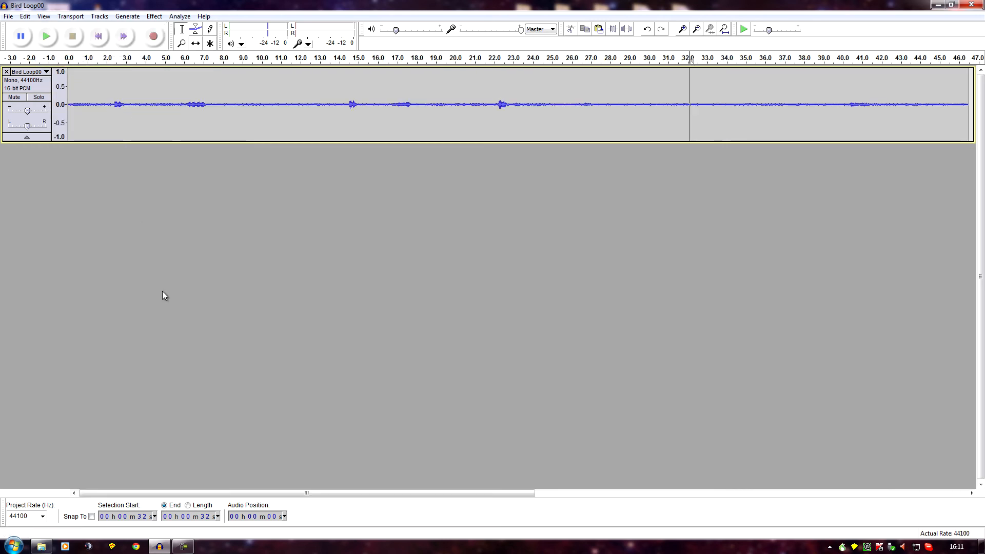
{"action": "left_click", "coordinate": [71, 123]}
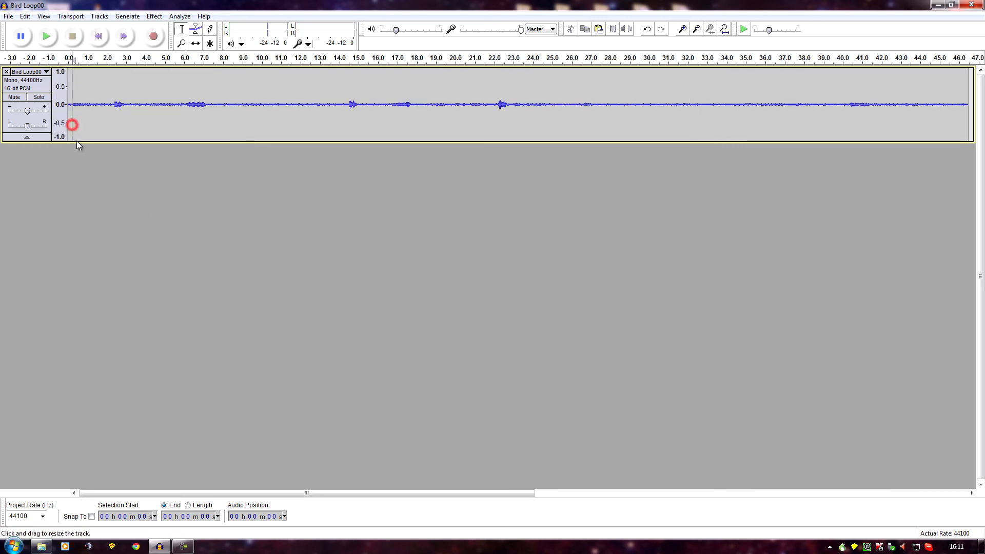
{"action": "left_click", "coordinate": [47, 37]}
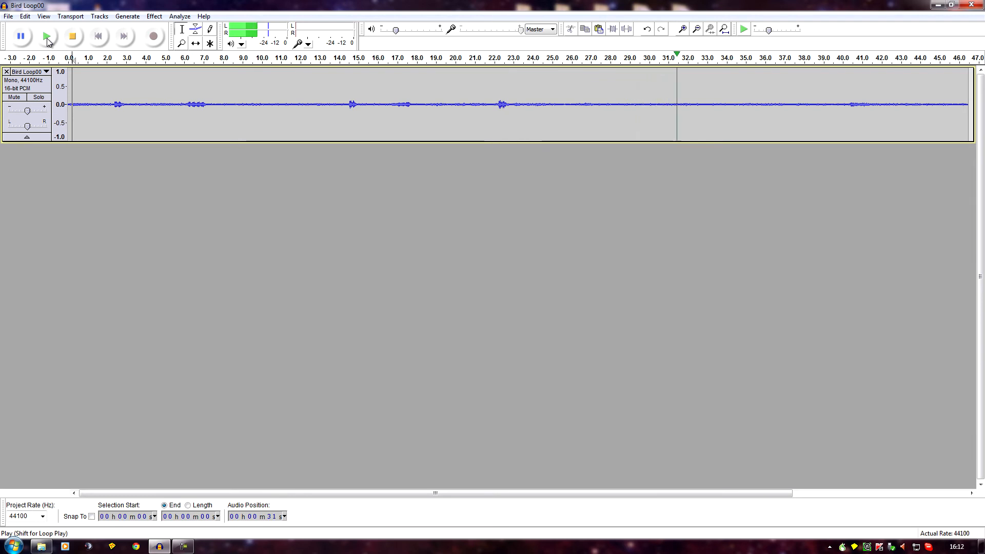
{"action": "left_click", "coordinate": [79, 39]}
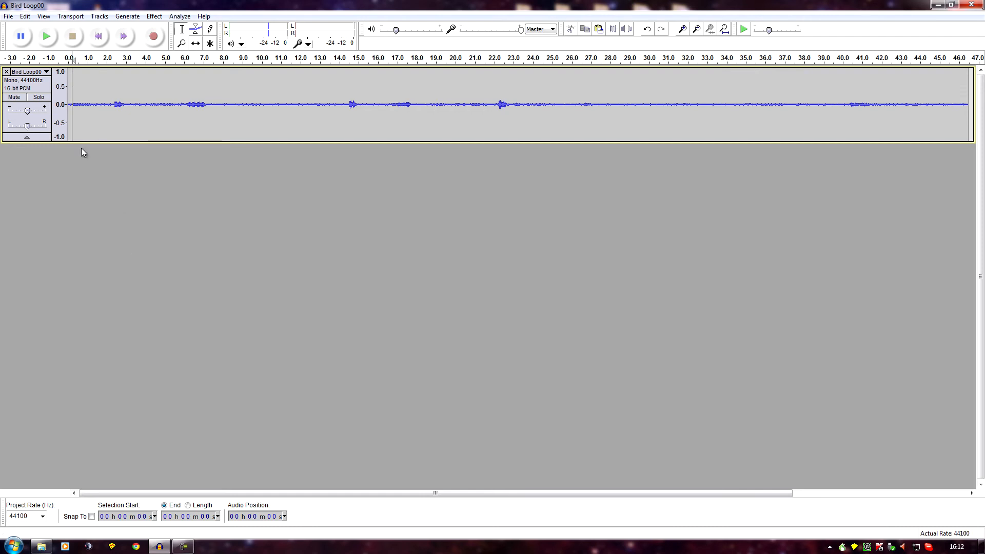
- Open the recording grye1.wav from the Animal sounds folder
{"action": "left_click", "coordinate": [9, 17]}
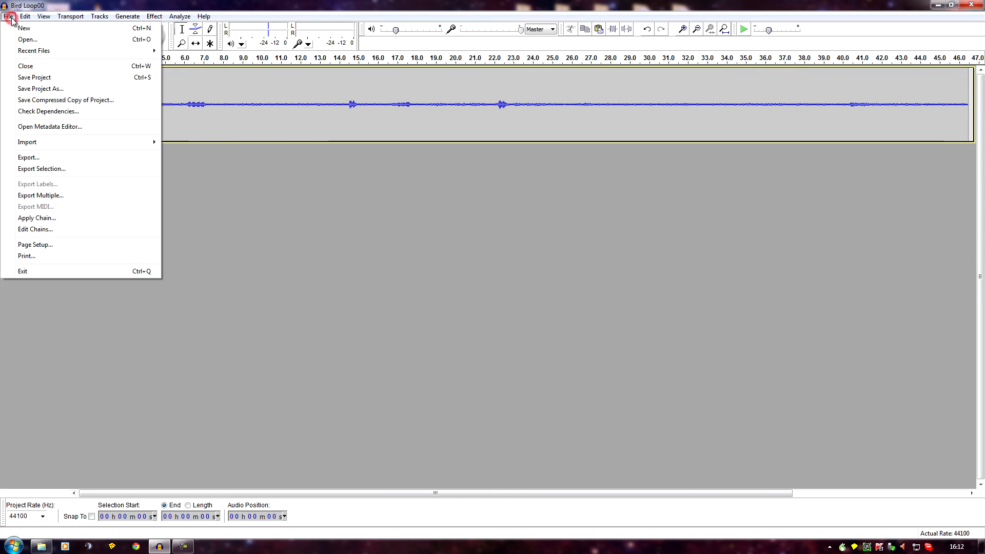
{"action": "left_click", "coordinate": [28, 41]}
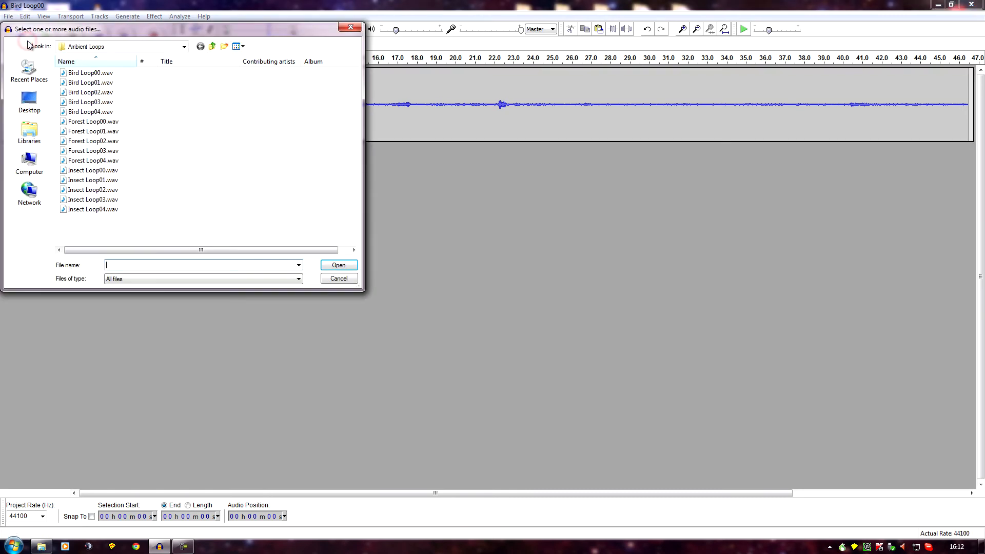
{"action": "left_click", "coordinate": [212, 47]}
{"action": "double_click", "coordinate": [78, 82]}
{"action": "left_click", "coordinate": [80, 83]}
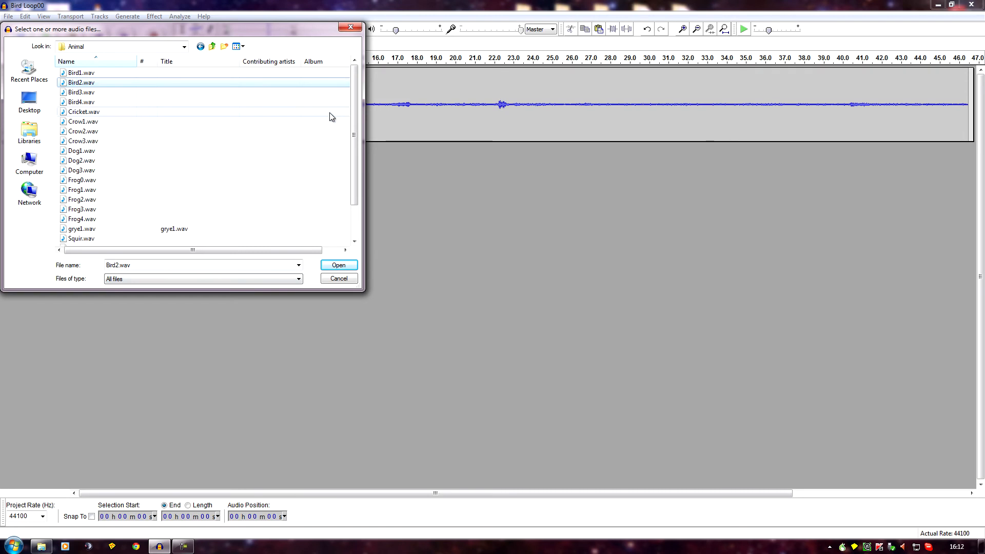
{"action": "left_click_drag", "start_coordinate": [354, 122], "coordinate": [357, 158]}
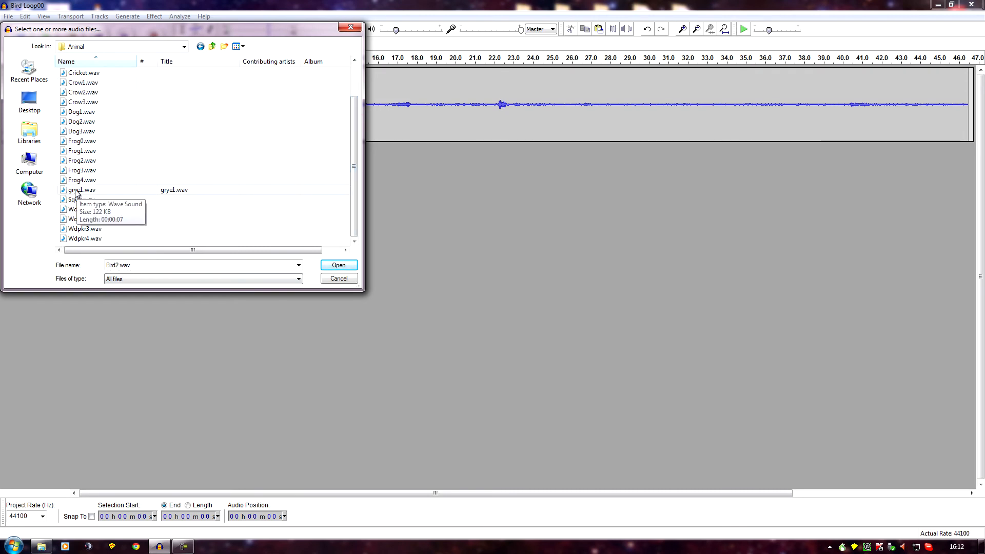
{"action": "left_click", "coordinate": [76, 190]}
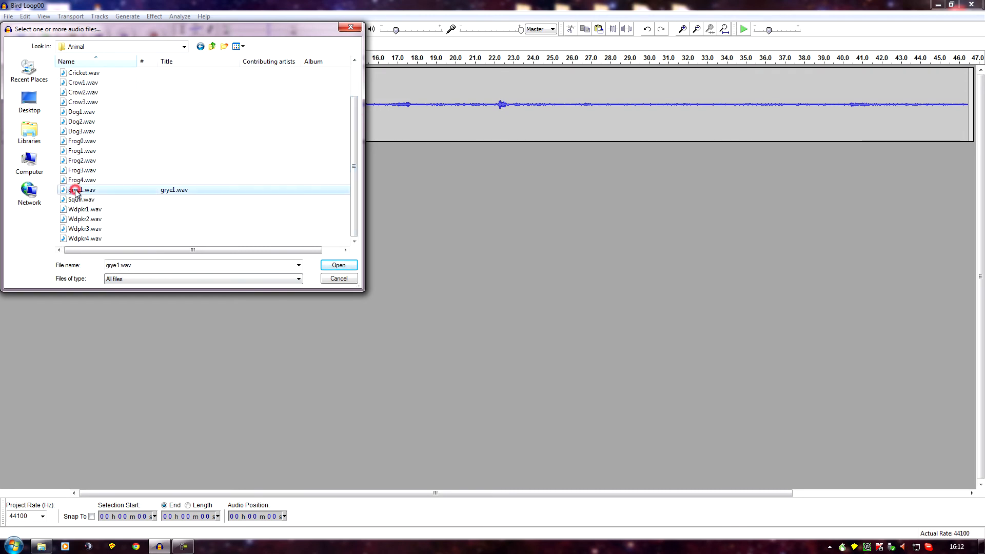
{"action": "left_click", "coordinate": [336, 268]}
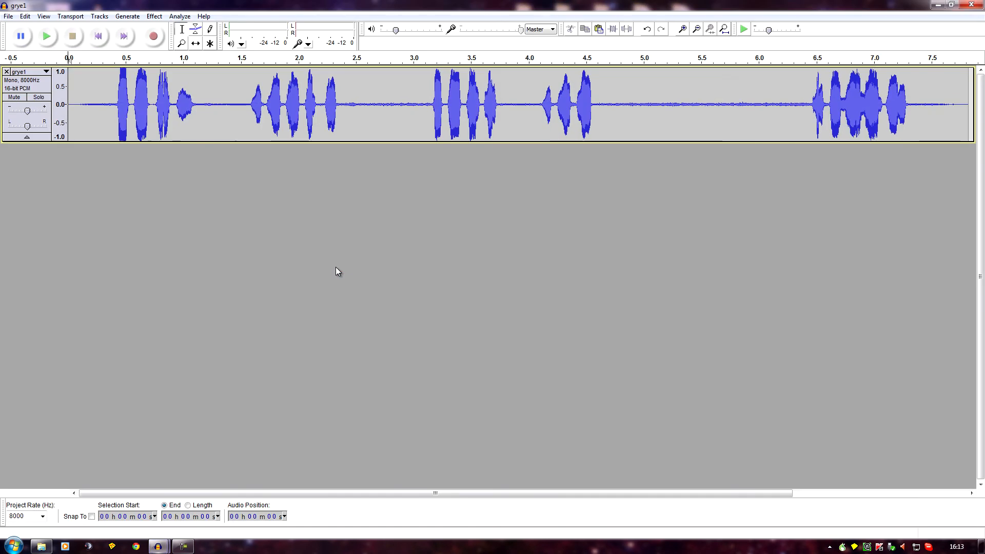
- Play grye1 from the start and from about 4.6 s to listen to the background noise between the calls
{"action": "left_click", "coordinate": [48, 34]}
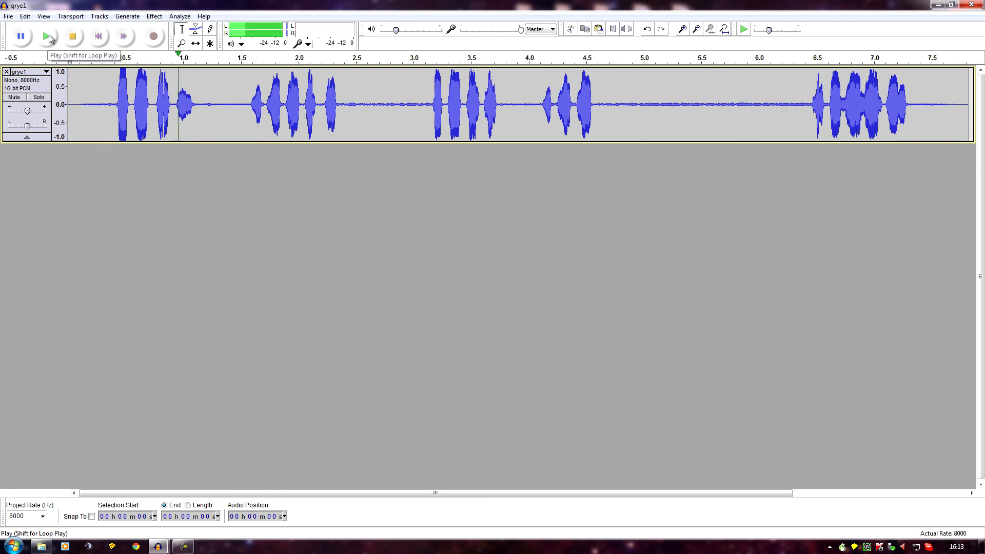
{"action": "left_click", "coordinate": [76, 41]}
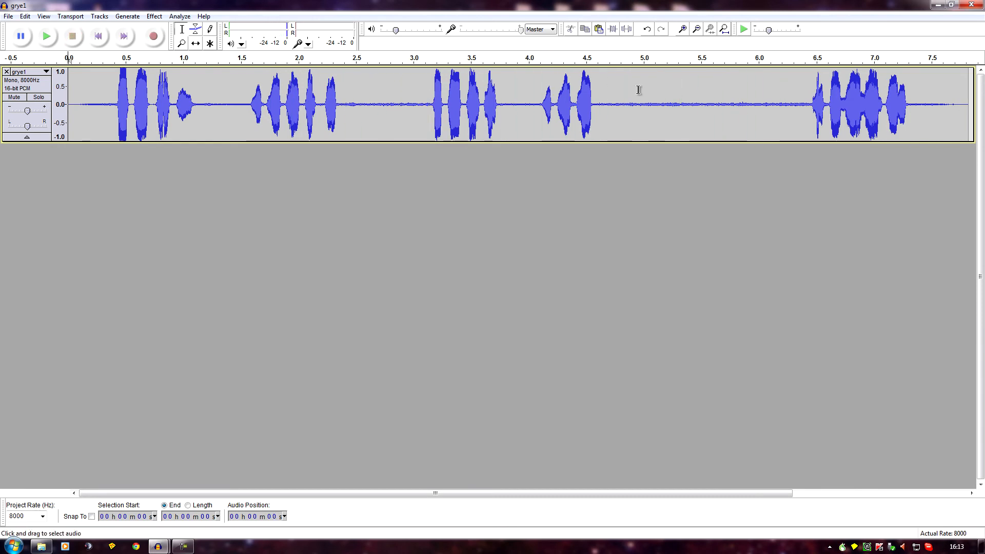
{"action": "left_click", "coordinate": [601, 96]}
{"action": "left_click", "coordinate": [46, 34]}
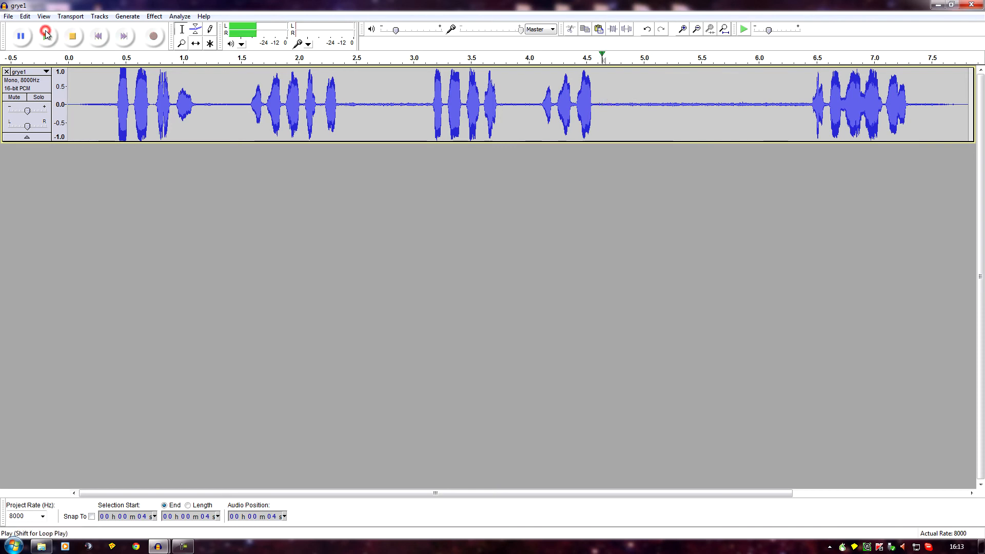
{"action": "left_click", "coordinate": [73, 36]}
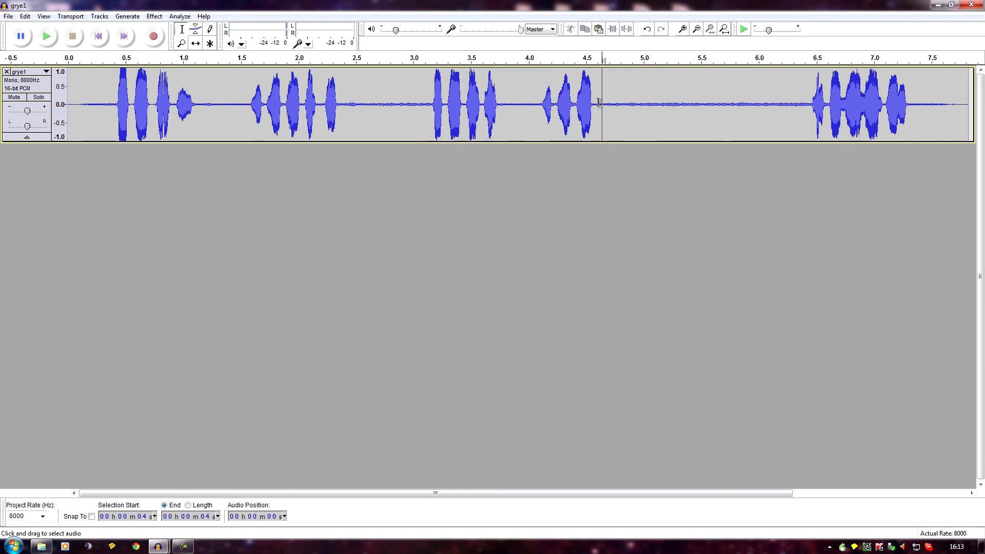
- Capture a noise profile from the call-free stretch between about 4.6 and 6.4 s with Noise Removal
{"action": "left_click_drag", "start_coordinate": [599, 102], "coordinate": [803, 135]}
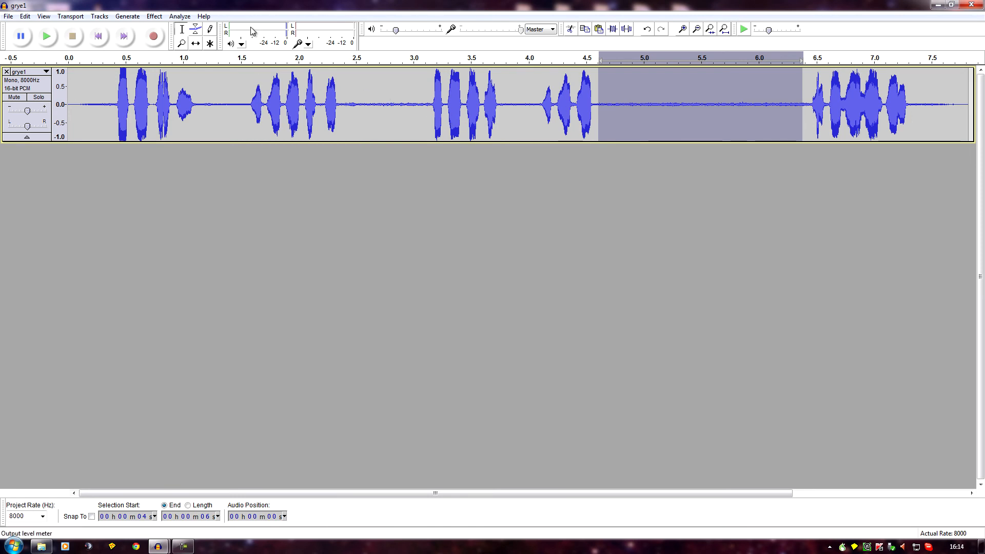
{"action": "left_click", "coordinate": [153, 16]}
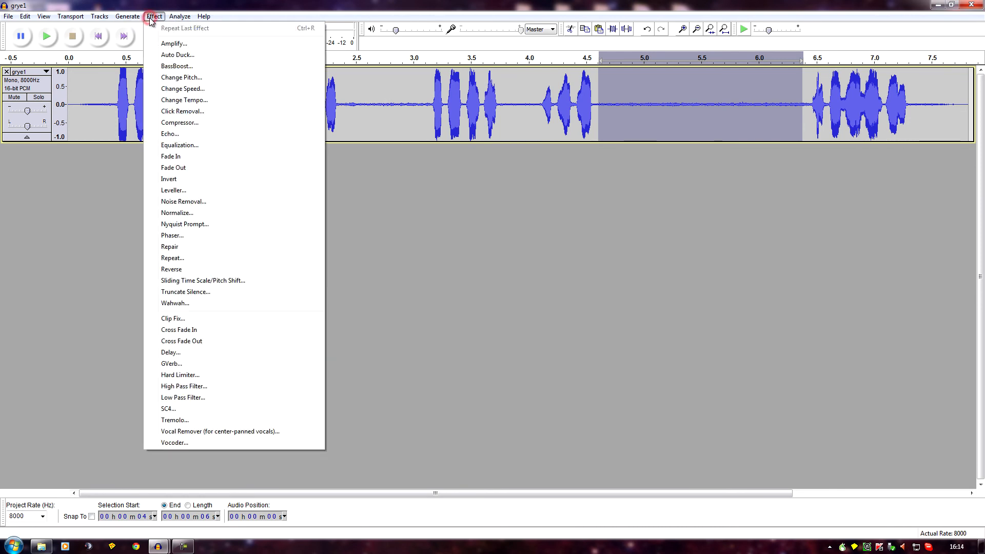
{"action": "left_click", "coordinate": [183, 202]}
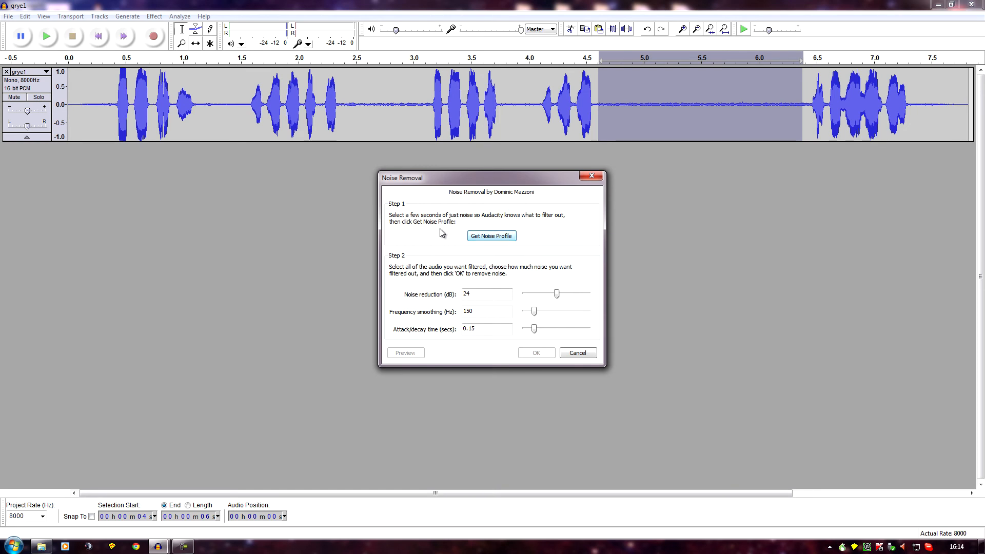
{"action": "left_click", "coordinate": [499, 237]}
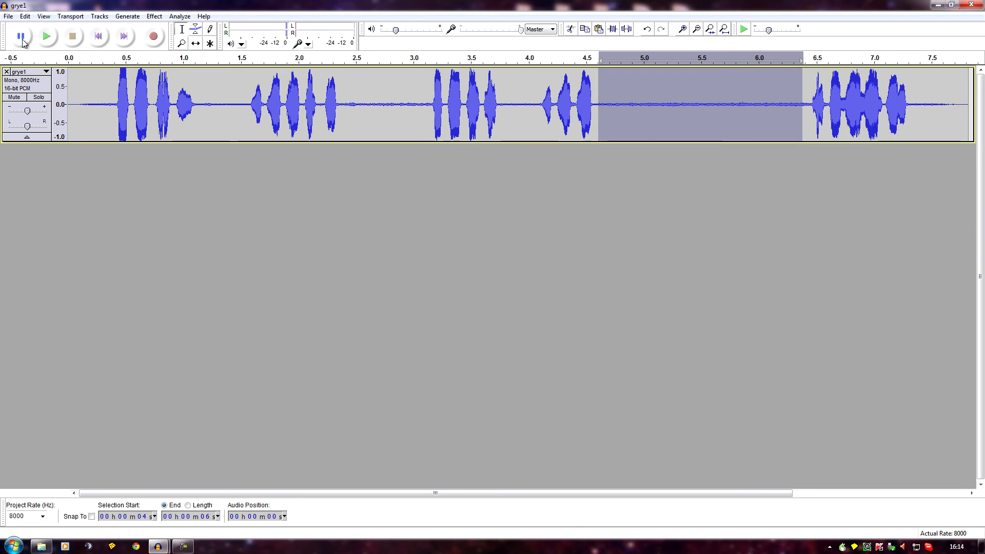
- Apply Noise Removal to the whole track with 24 dB reduction, 150 Hz smoothing and 0.15 s attack/decay, and play back the result
{"action": "left_click", "coordinate": [26, 16]}
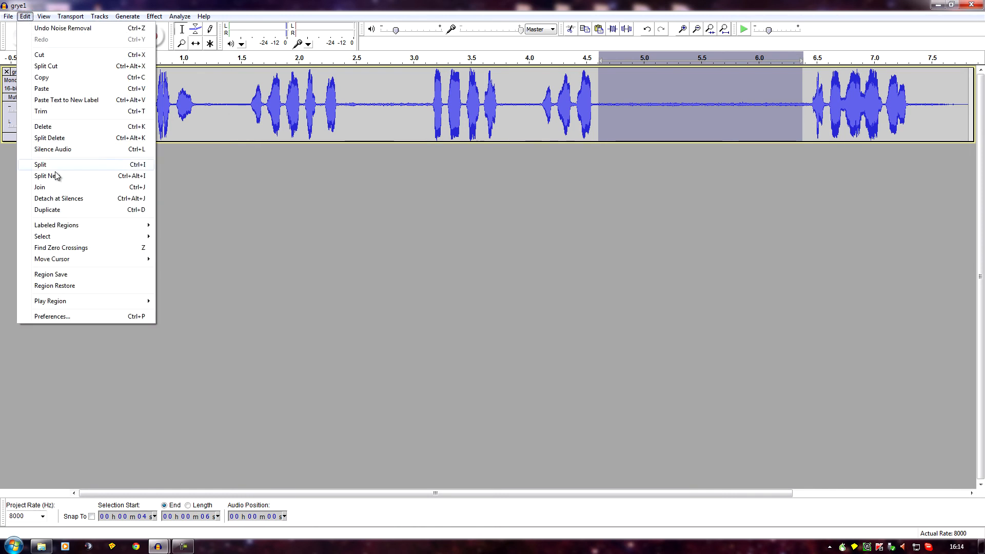
{"action": "mouse_move", "coordinate": [60, 236]}
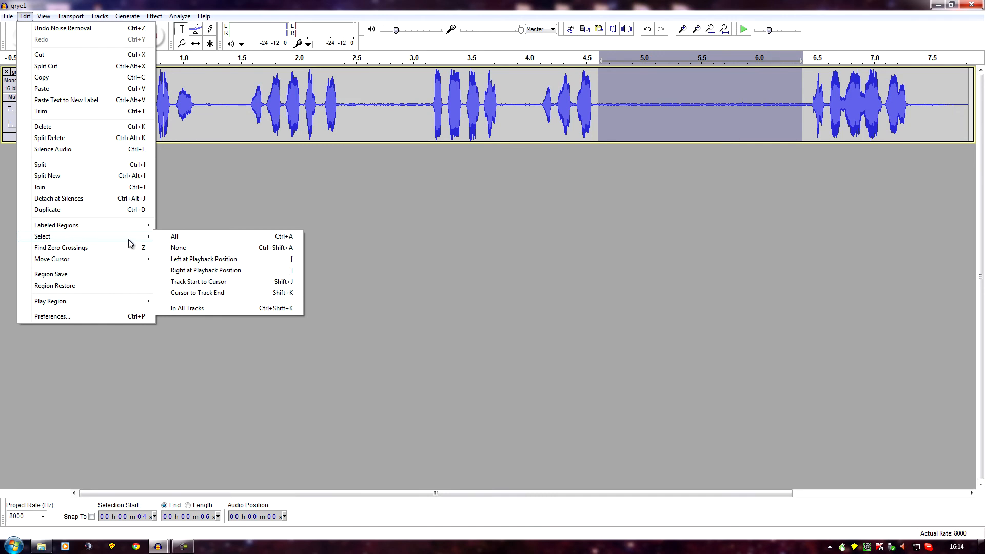
{"action": "left_click", "coordinate": [176, 237]}
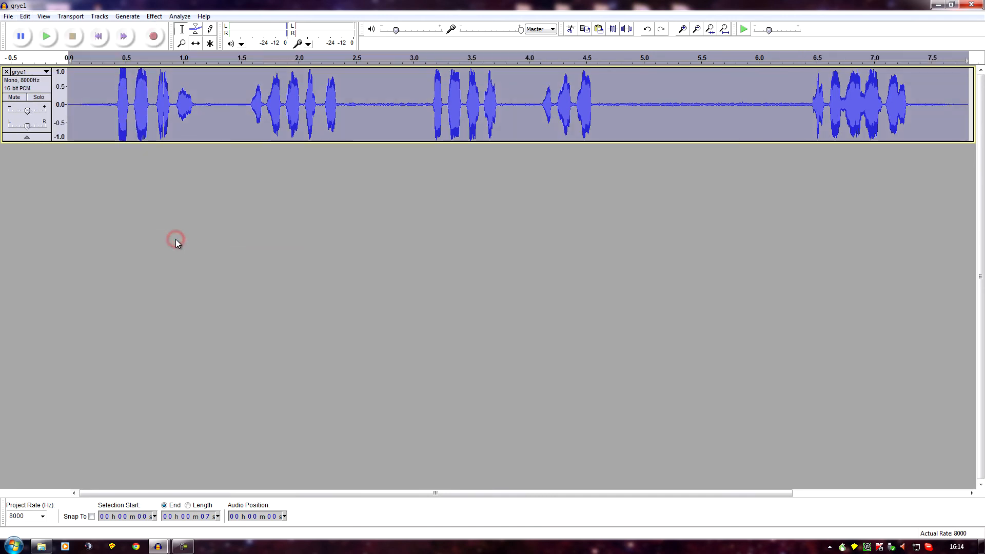
{"action": "left_click", "coordinate": [156, 16]}
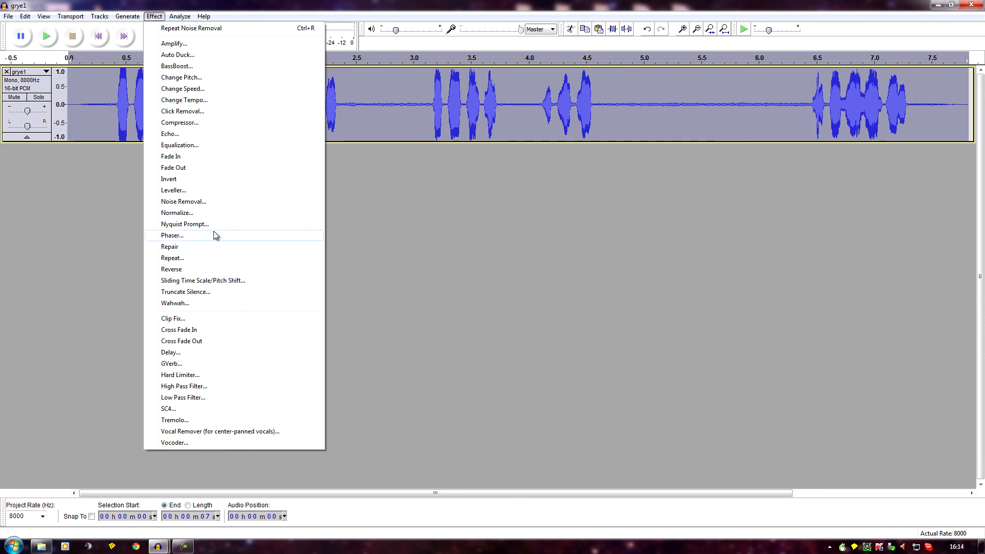
{"action": "left_click", "coordinate": [205, 201]}
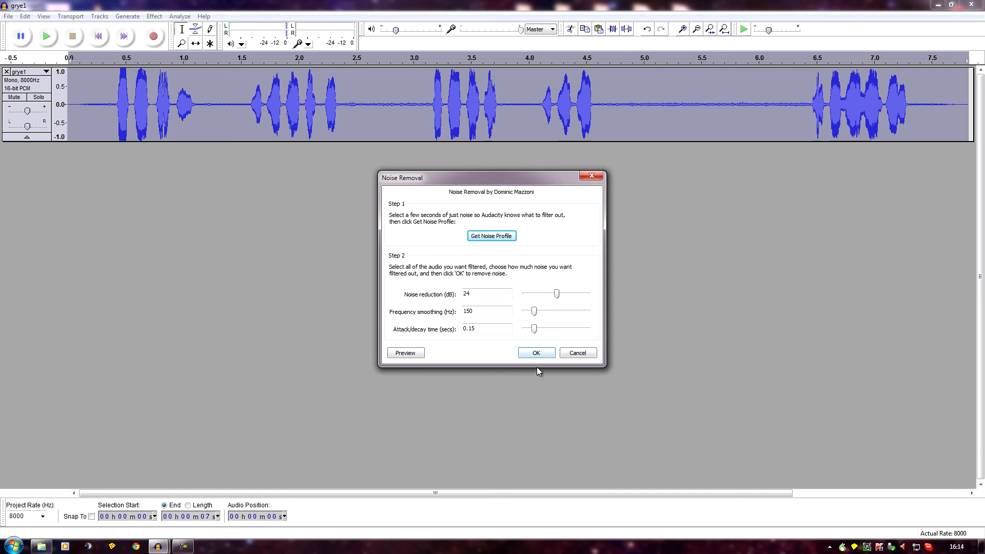
{"action": "left_click", "coordinate": [537, 353]}
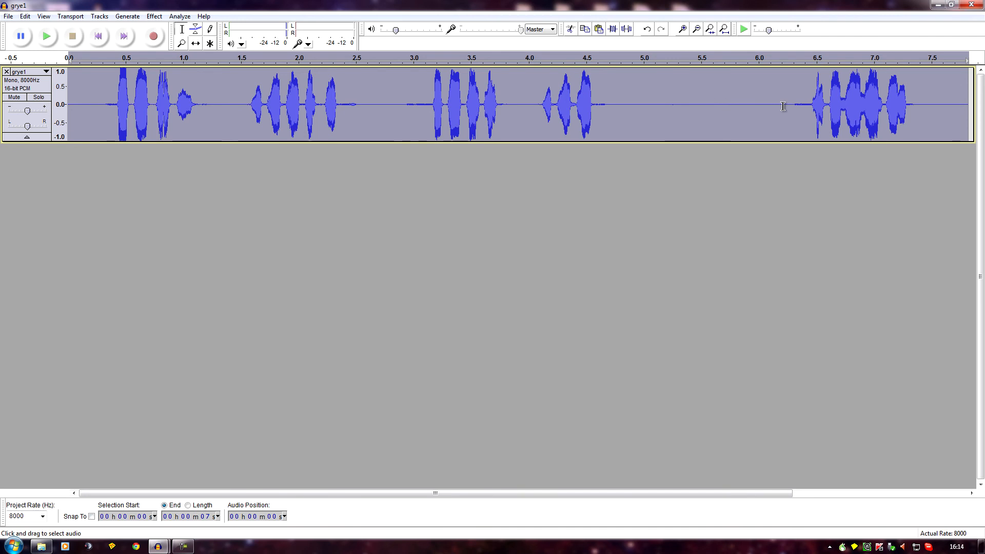
{"action": "left_click", "coordinate": [47, 36]}
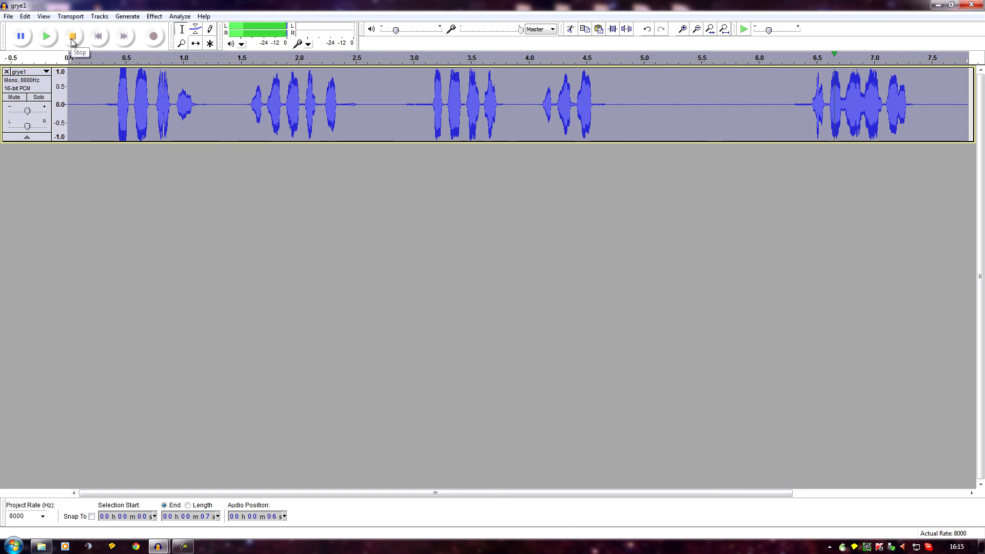
{"action": "left_click", "coordinate": [72, 36]}
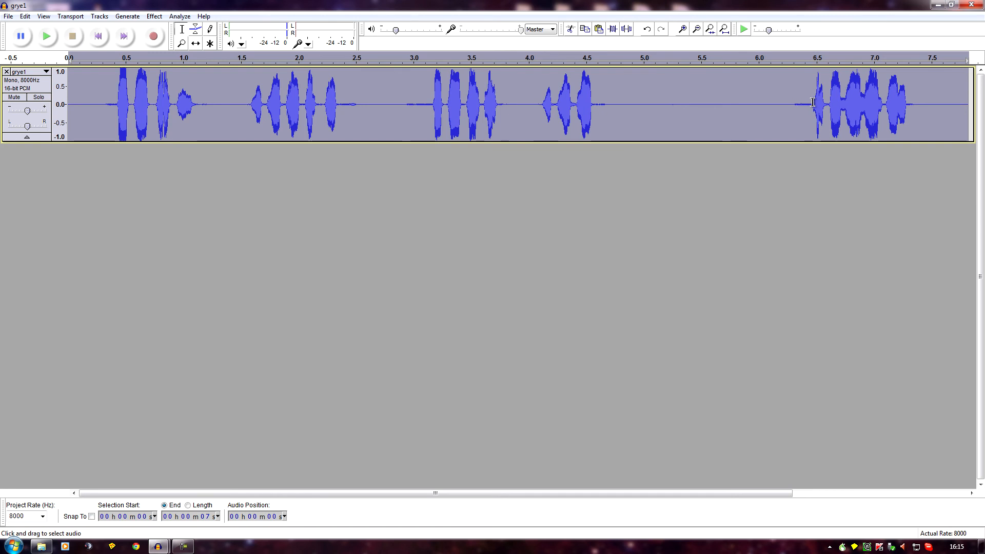
- Listen to the leftover noise between about 6.33 and 6.44 s and capture it as the new noise profile
{"action": "mouse_move", "coordinate": [794, 108]}
{"action": "left_mouse_down"}
{"action": "mouse_move", "coordinate": [810, 112]}
{"action": "mouse_move", "coordinate": [789, 108]}
{"action": "mouse_move", "coordinate": [797, 111]}
{"action": "left_mouse_up"}
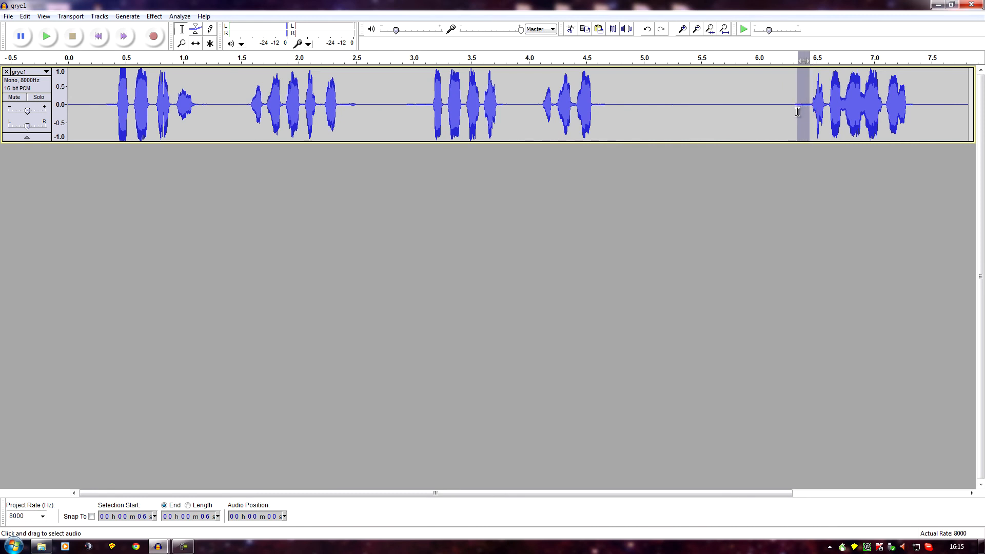
{"action": "left_click", "coordinate": [47, 35]}
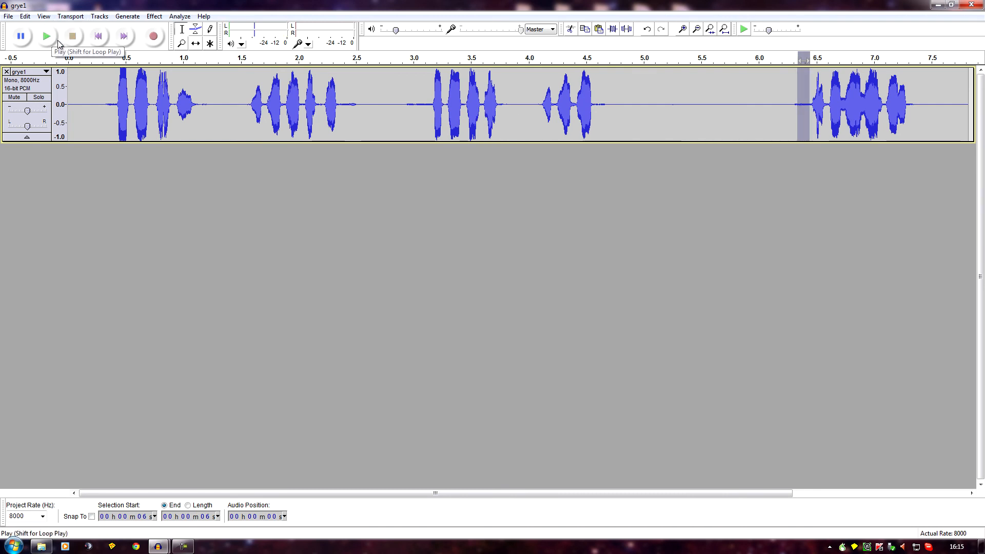
{"action": "left_click", "coordinate": [154, 16]}
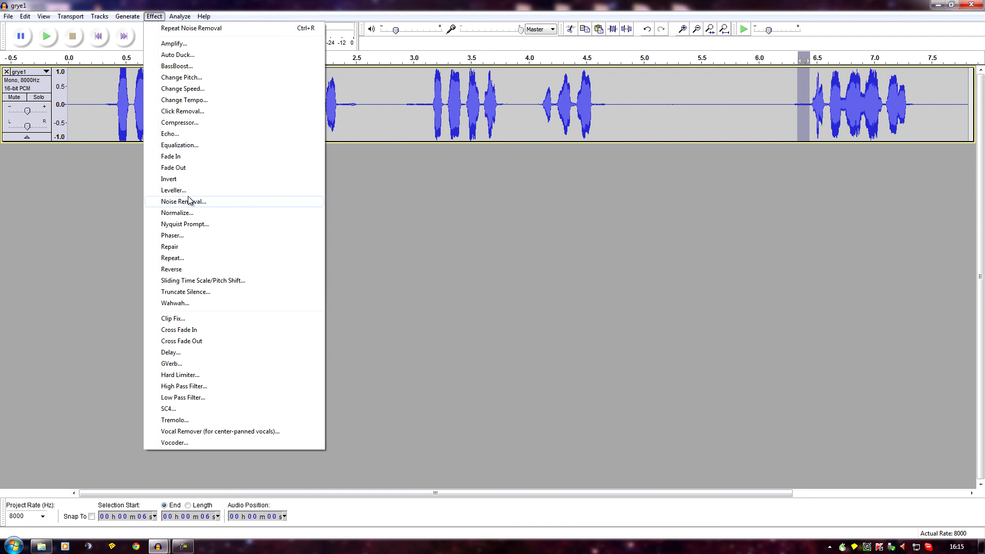
{"action": "left_click", "coordinate": [191, 204]}
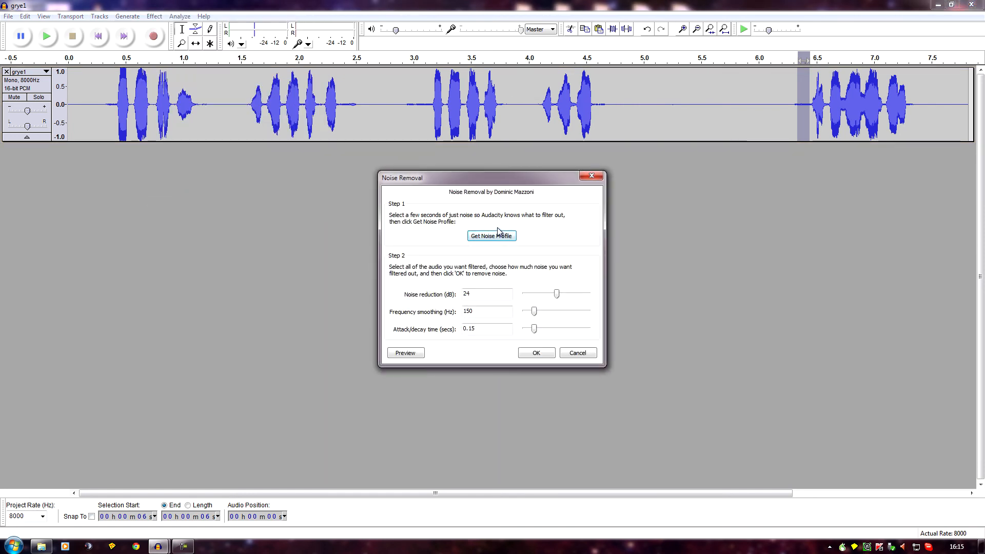
{"action": "left_click", "coordinate": [492, 237]}
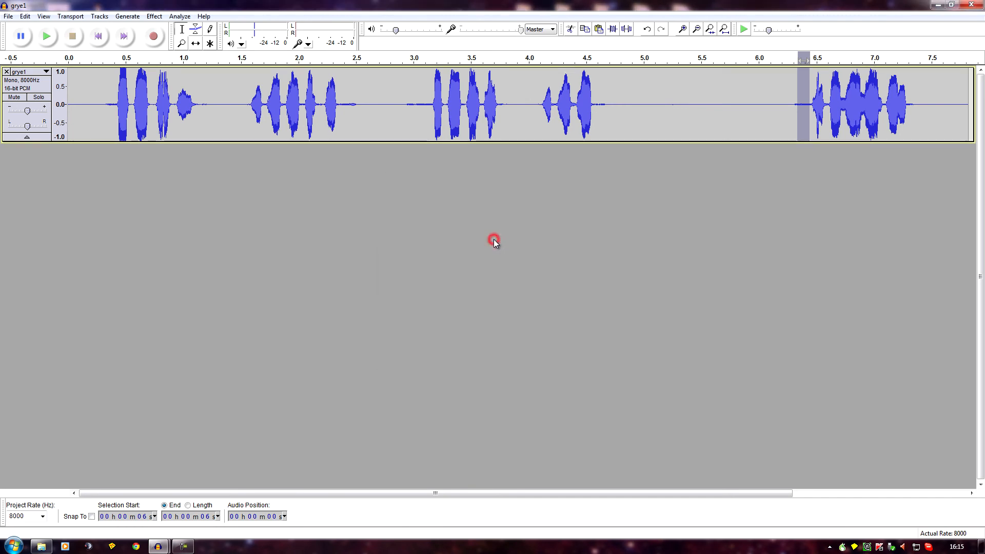
- Run Noise Removal on the entire track again using the new profile and play back the audio
{"action": "left_click", "coordinate": [26, 16]}
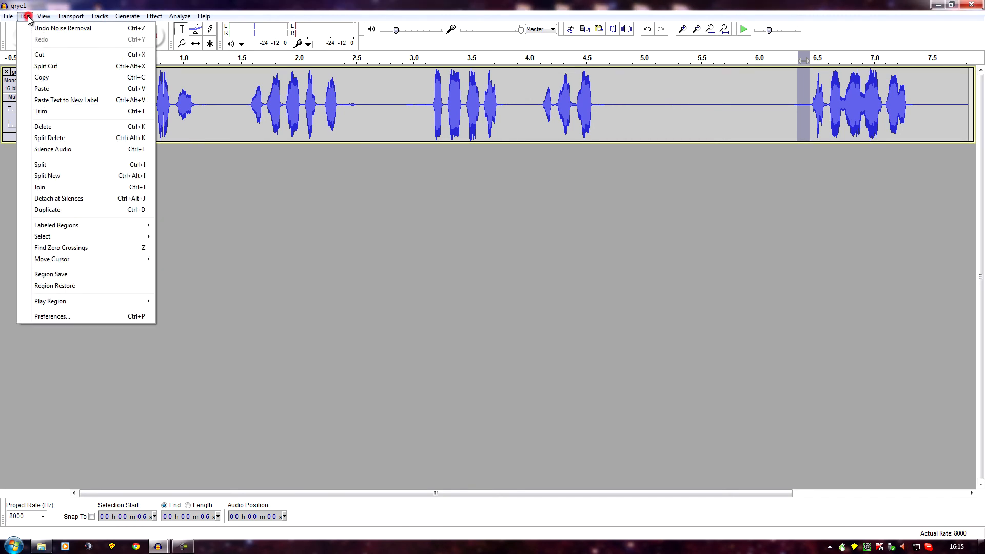
{"action": "mouse_move", "coordinate": [50, 240]}
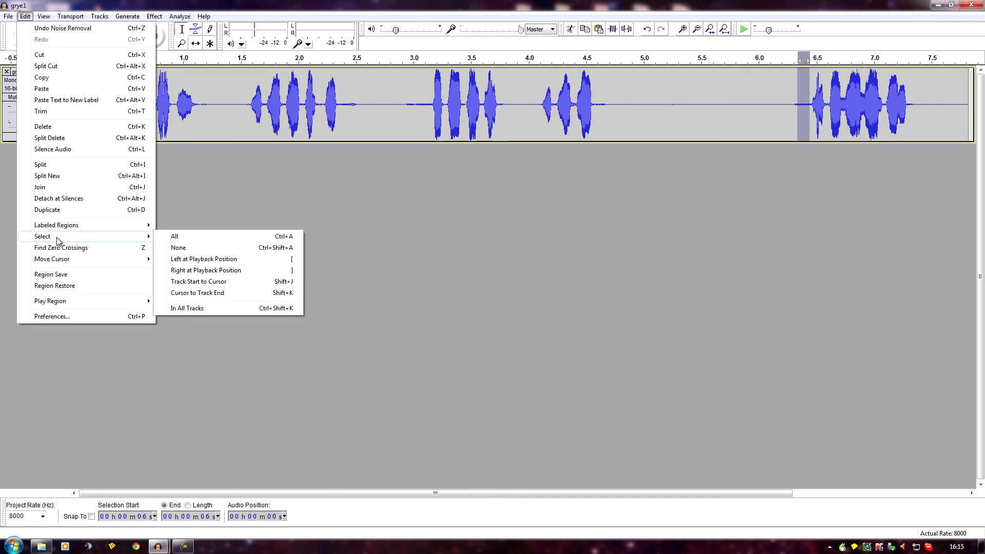
{"action": "left_click", "coordinate": [185, 242]}
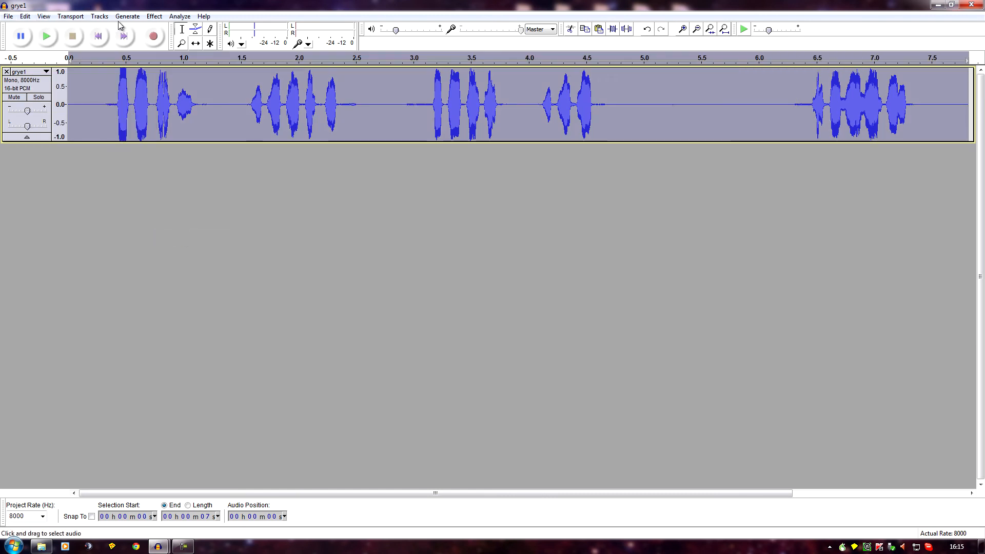
{"action": "left_click", "coordinate": [154, 16]}
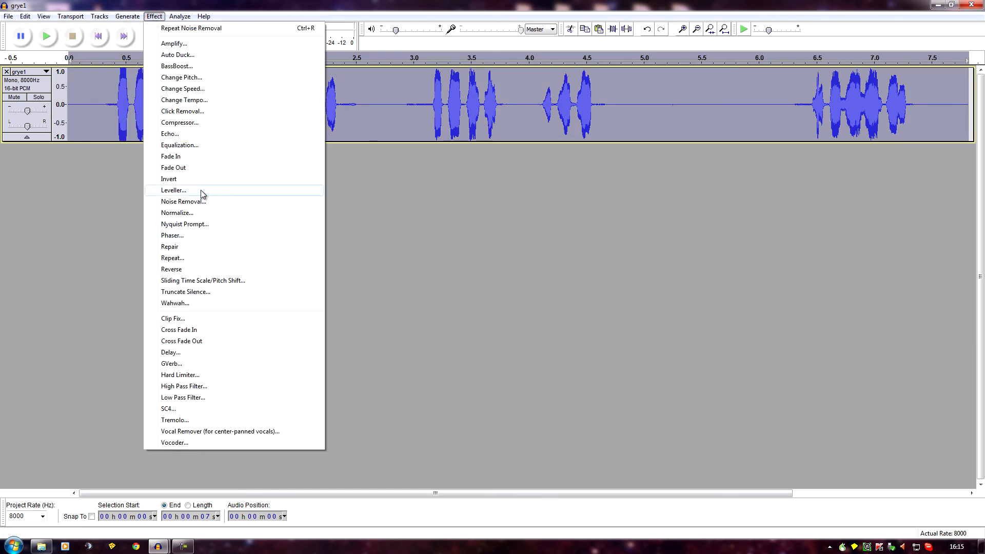
{"action": "left_click", "coordinate": [198, 202]}
{"action": "left_click", "coordinate": [538, 355]}
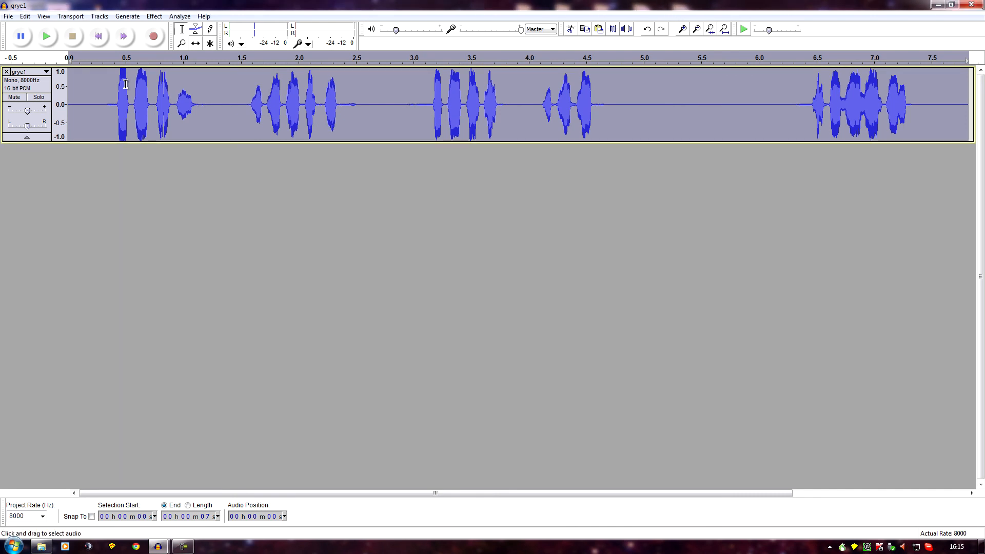
{"action": "left_click", "coordinate": [45, 38]}
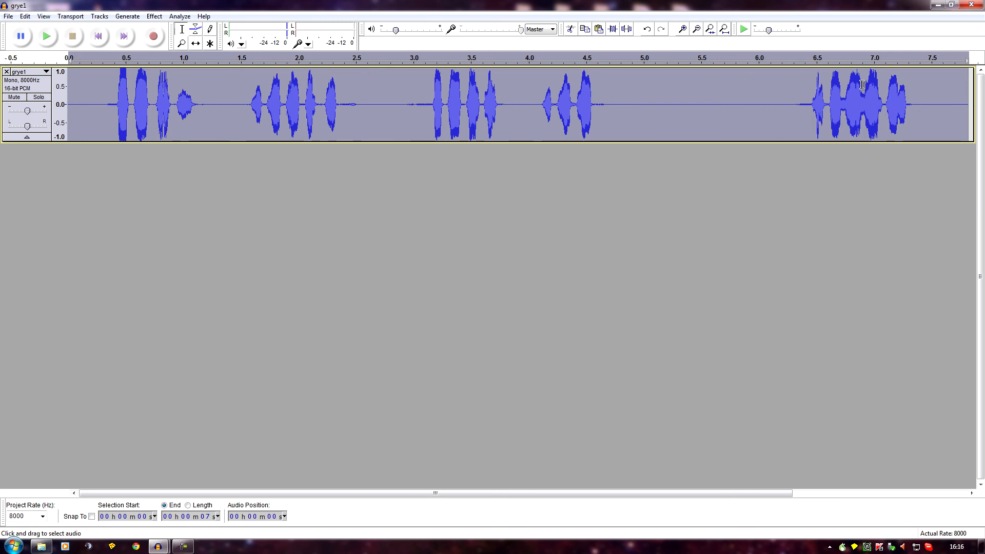
- Listen to the cleaned grye1 track again from its beginning
{"action": "key", "text": "End"}
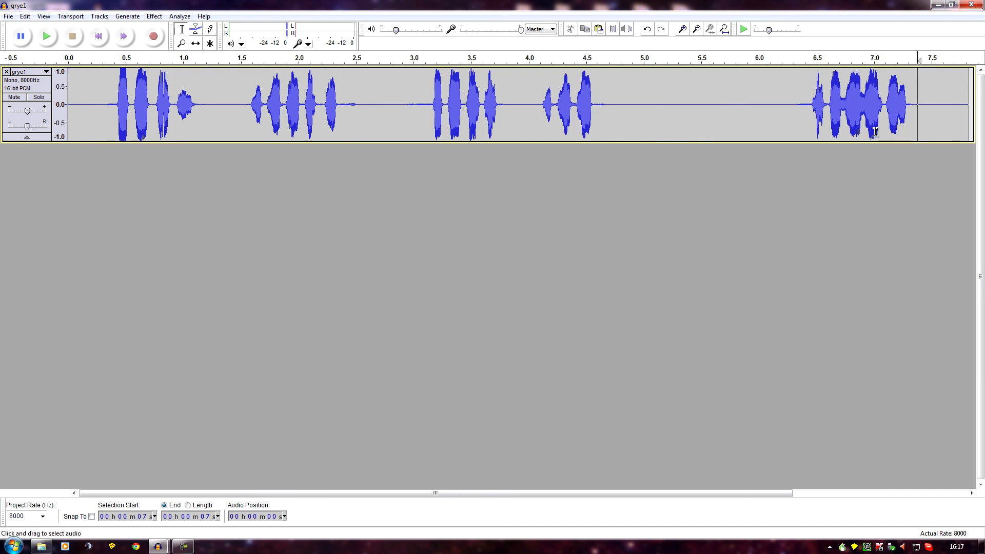
{"action": "left_click", "coordinate": [59, 40]}
{"action": "left_click", "coordinate": [68, 84]}
{"action": "left_click", "coordinate": [51, 40]}
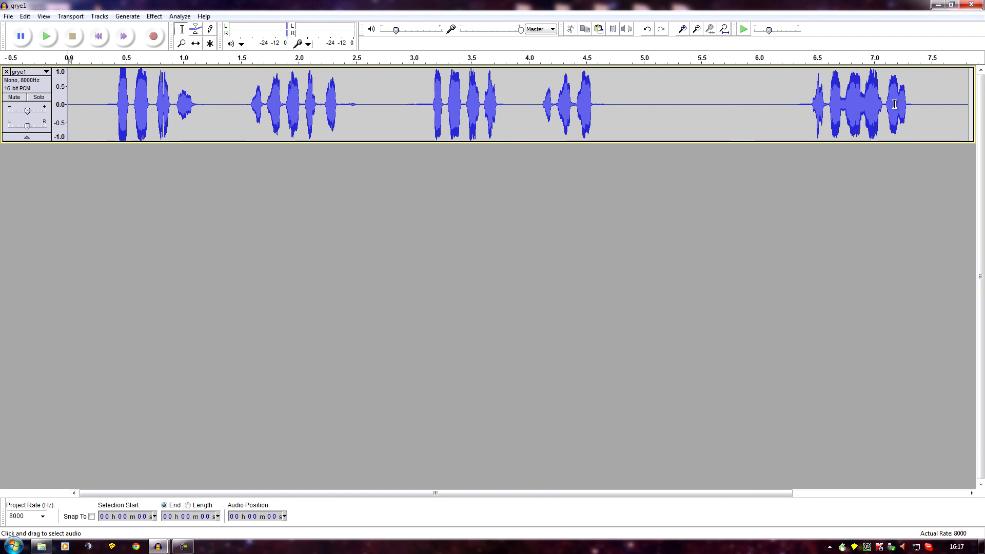
- Generate 30 seconds of silence in grye1 at about 7.5 s, after the last animal call
{"action": "left_click", "coordinate": [937, 106]}
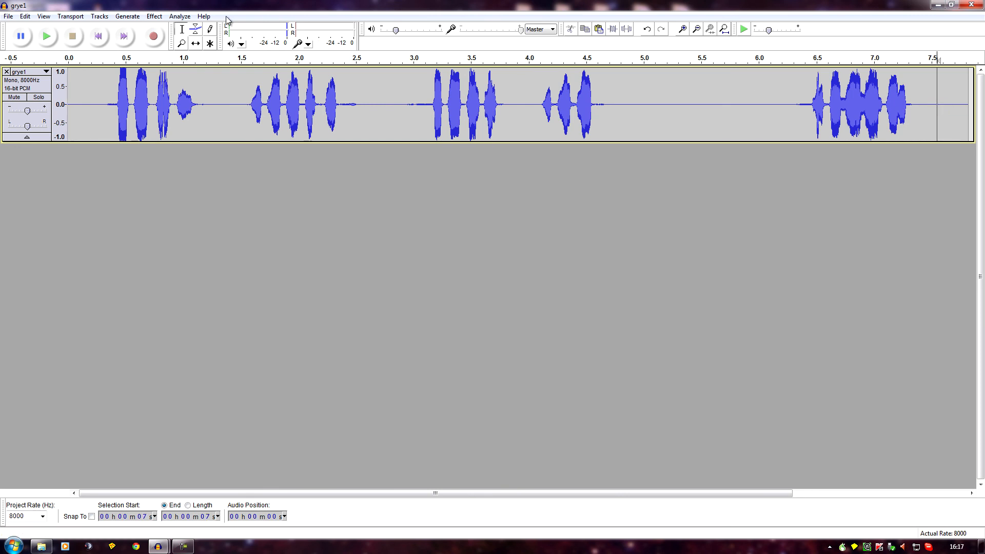
{"action": "left_click", "coordinate": [132, 19]}
{"action": "left_click", "coordinate": [139, 62]}
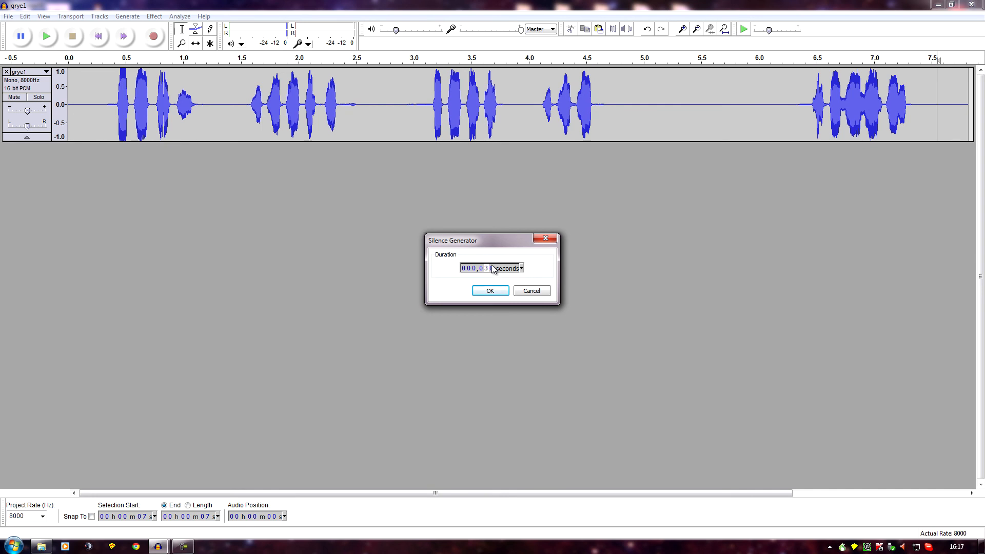
{"action": "left_click", "coordinate": [489, 291]}
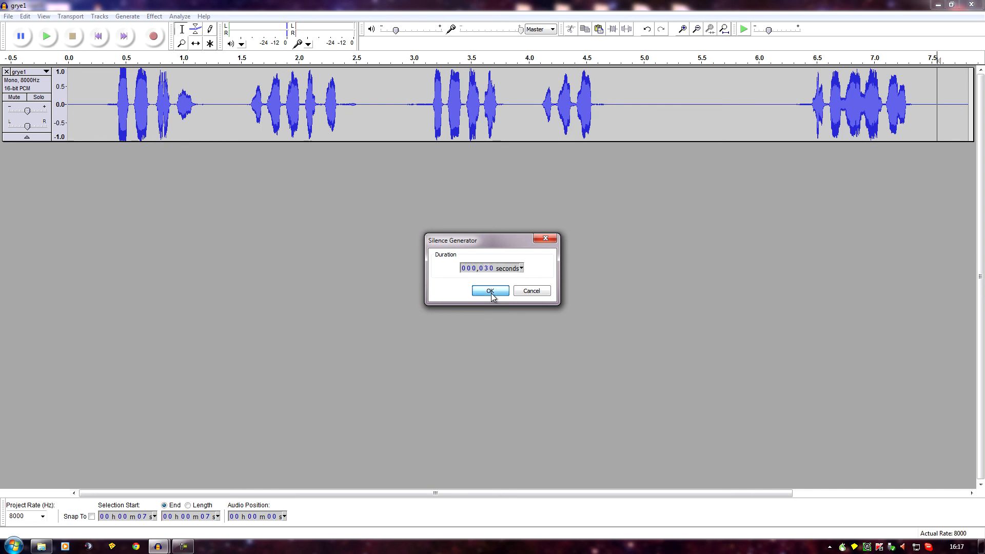
{"action": "left_click", "coordinate": [31, 17]}
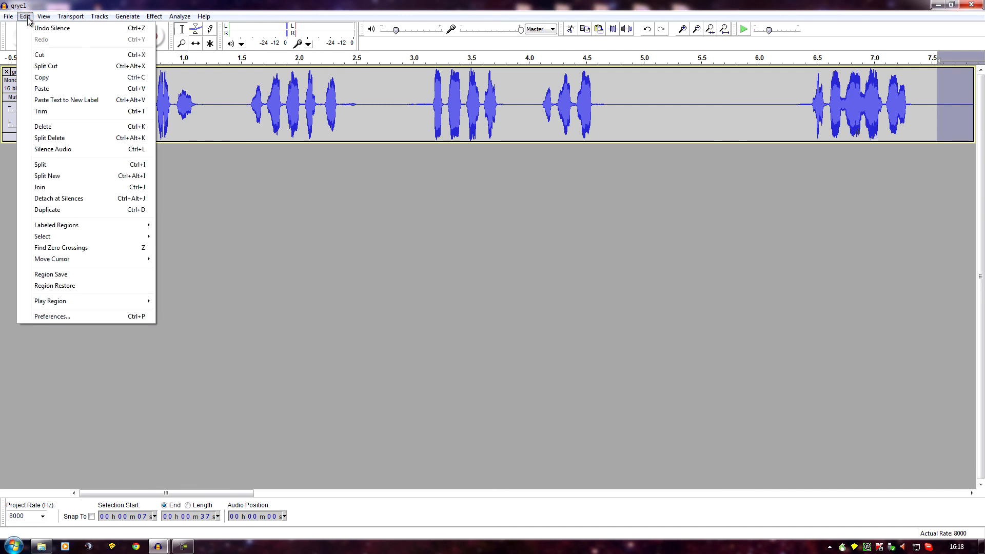
{"action": "mouse_move", "coordinate": [44, 17]}
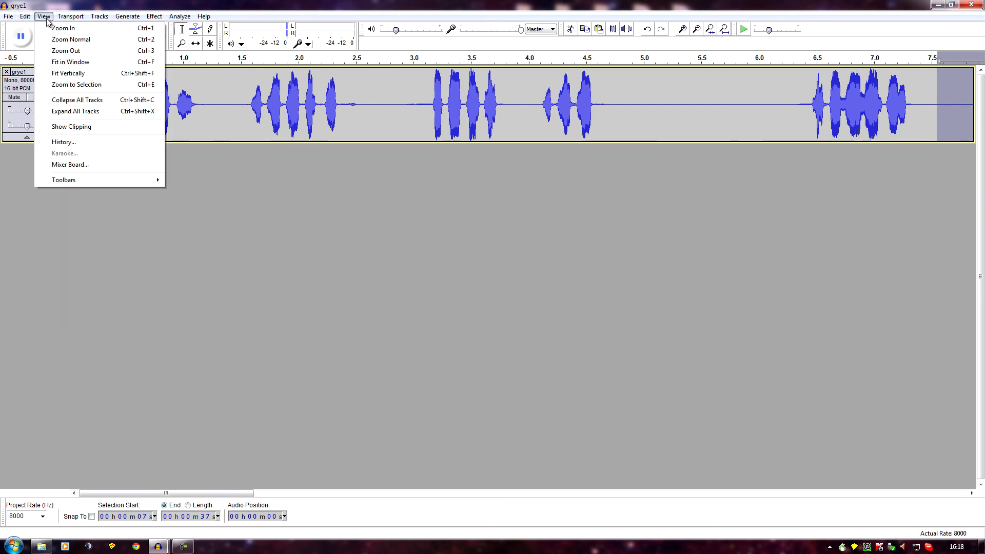
{"action": "left_click", "coordinate": [70, 62]}
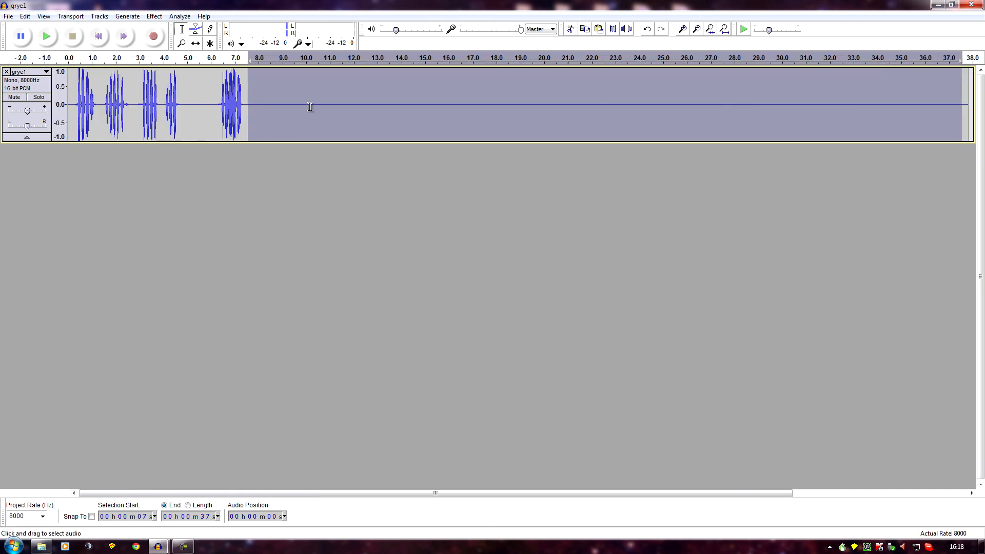
- Set the insertion point near the end of the silence at about 37.5 s and open Crow1.wav from the Animal folder
{"action": "left_click", "coordinate": [957, 105]}
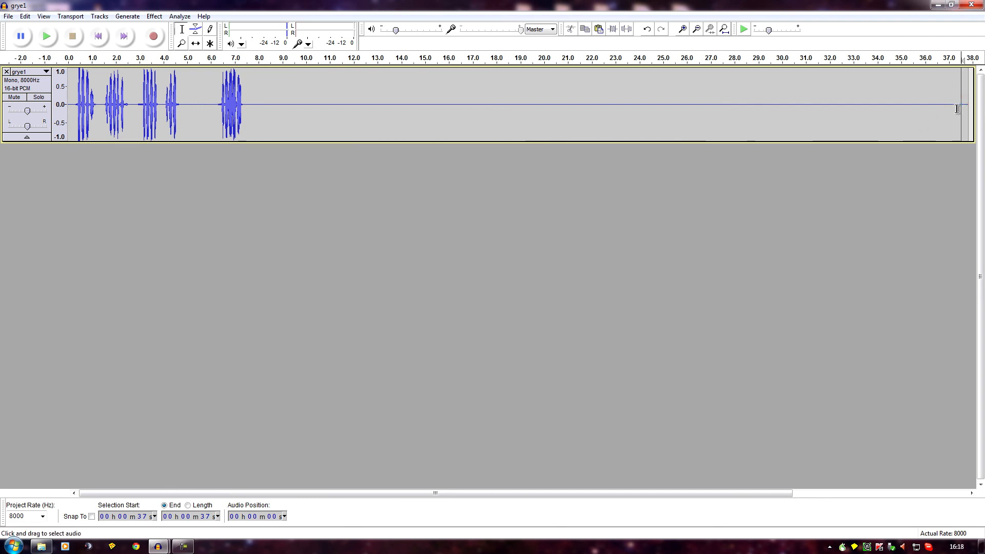
{"action": "left_click", "coordinate": [8, 16]}
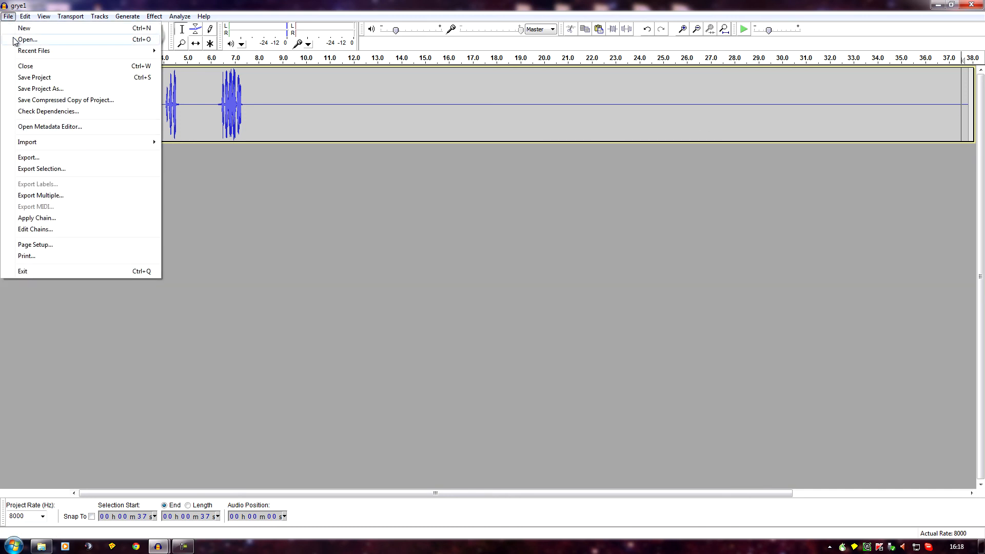
{"action": "left_click", "coordinate": [26, 40]}
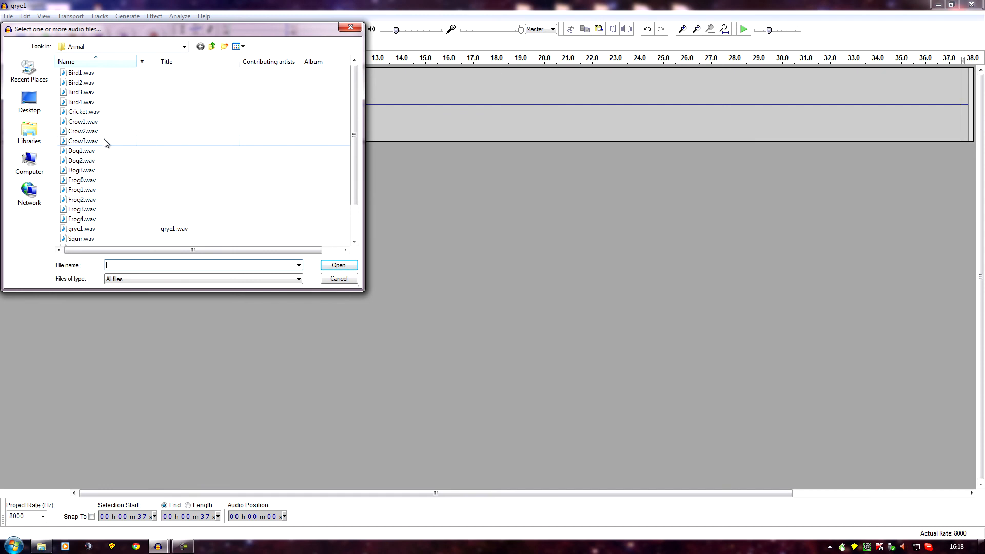
{"action": "left_click", "coordinate": [89, 123]}
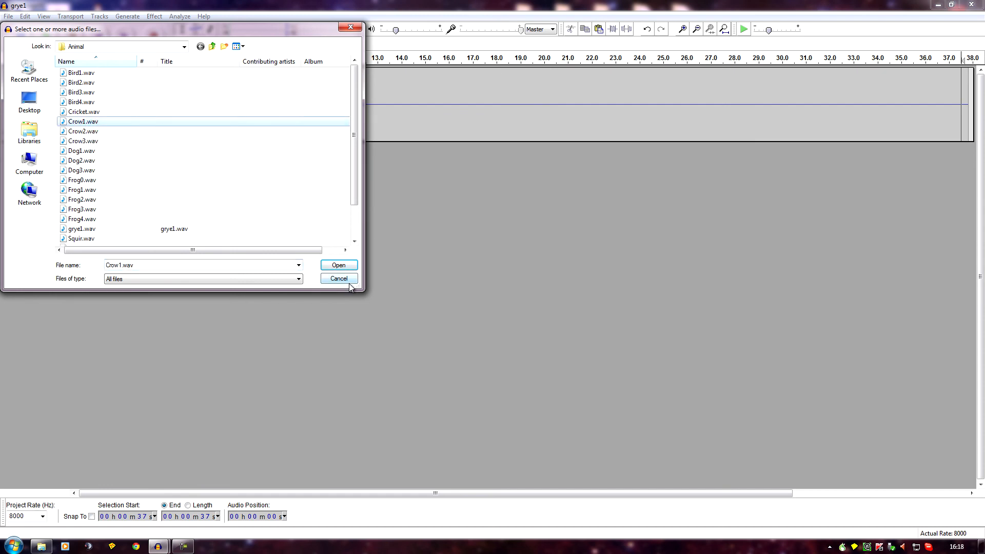
{"action": "left_click", "coordinate": [337, 266]}
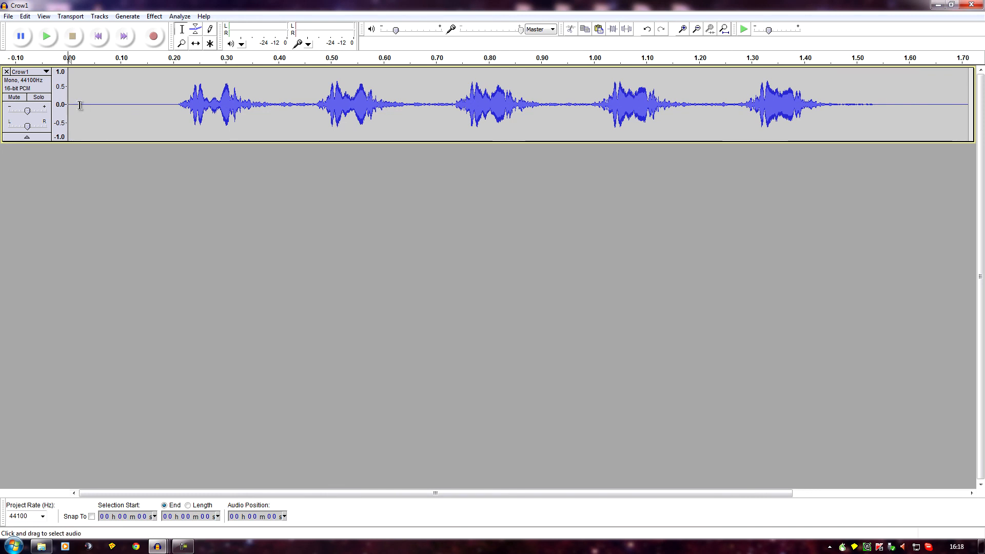
- Copy the crow calls between about 0.17 and 1.59 s, and close the Crow1 project without saving
{"action": "left_click_drag", "start_coordinate": [157, 106], "coordinate": [904, 160]}
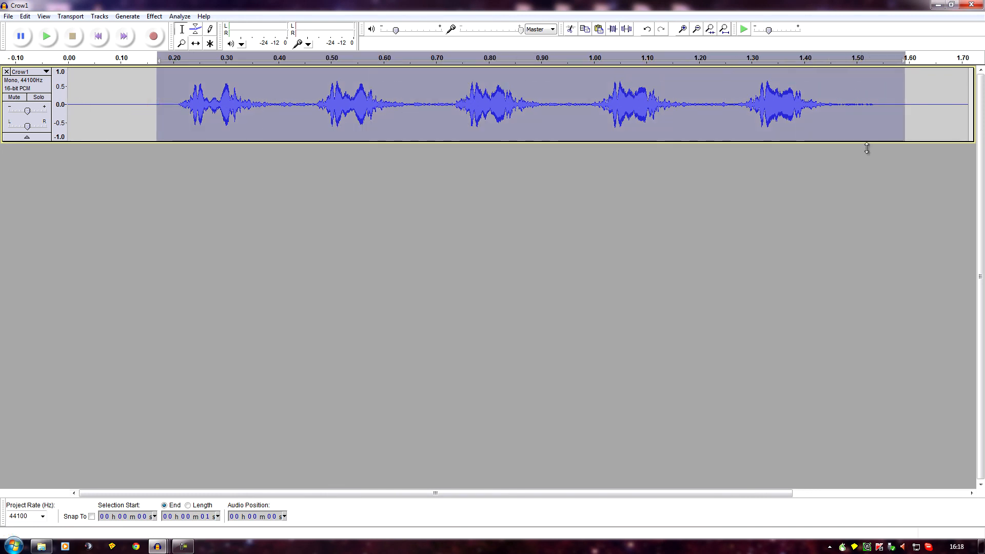
{"action": "left_click", "coordinate": [26, 17]}
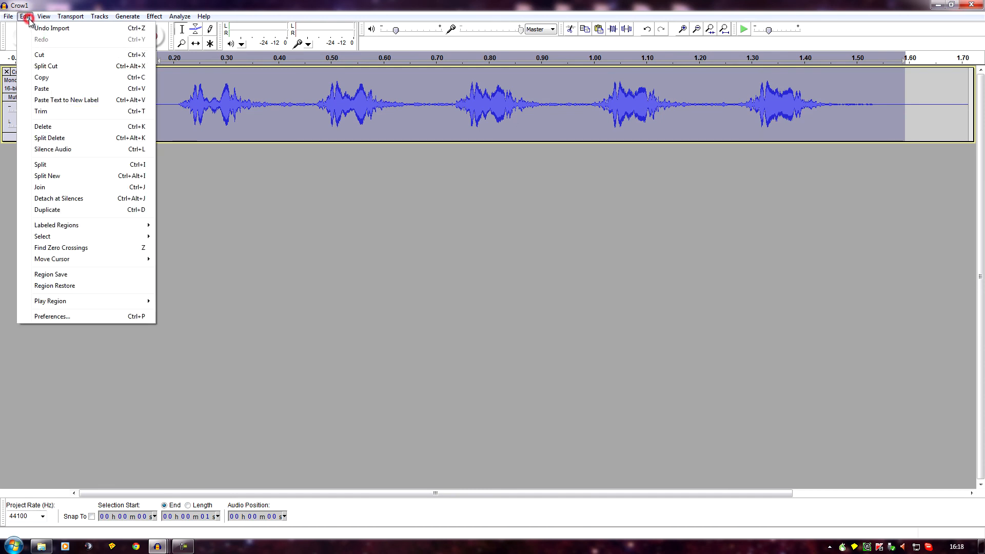
{"action": "left_click", "coordinate": [43, 77]}
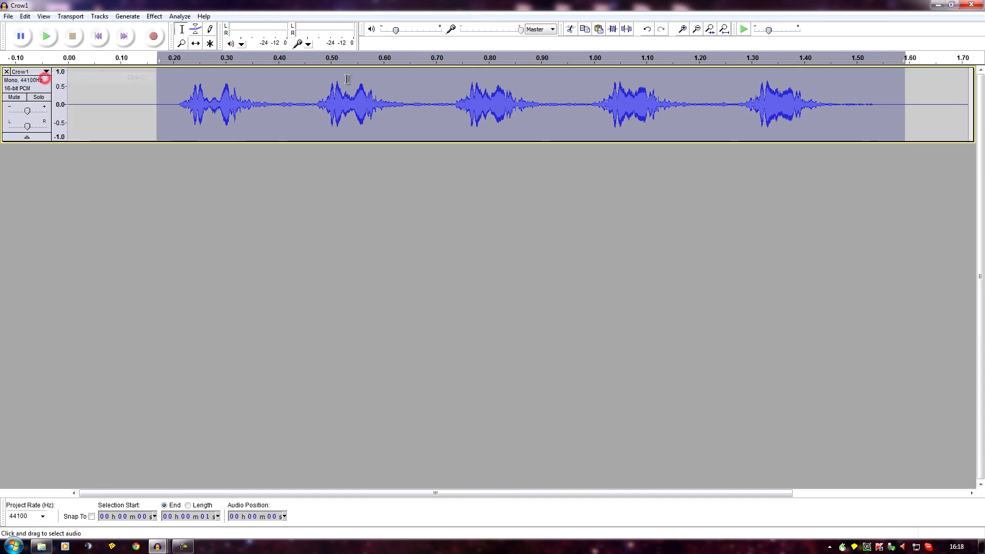
{"action": "left_click", "coordinate": [971, 4]}
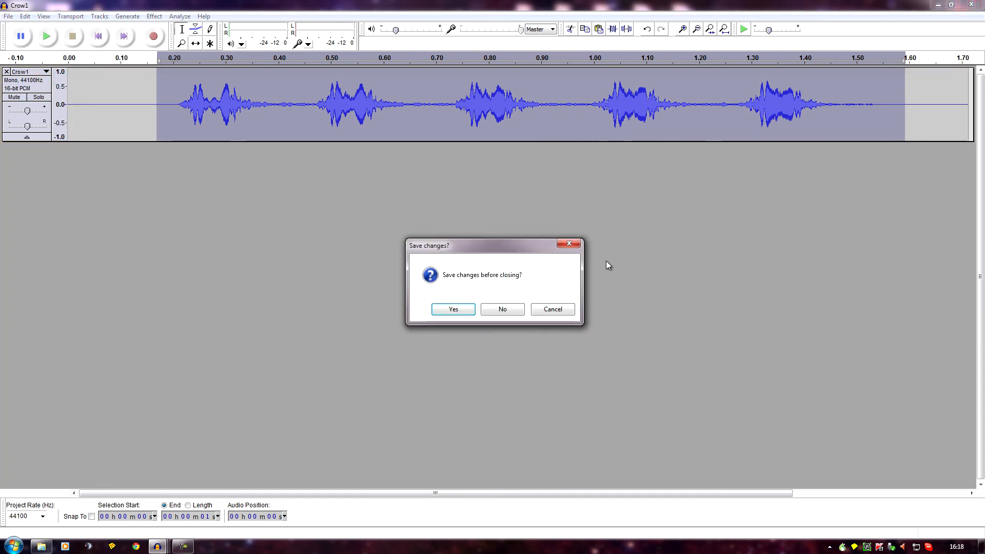
{"action": "left_click", "coordinate": [501, 309]}
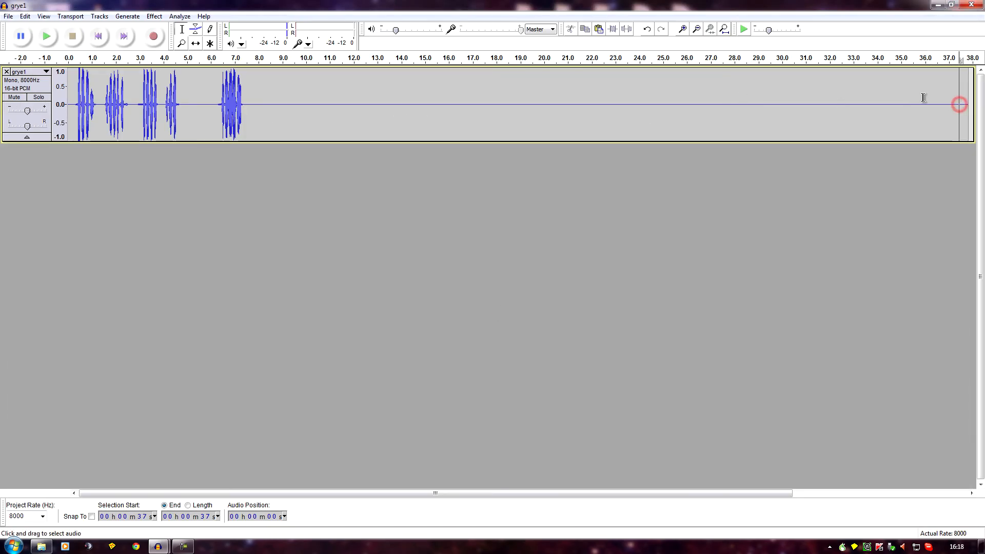
- Paste the copied crow calls into grye1 at about 37.5 s and fit the whole track in the window
{"action": "left_click", "coordinate": [25, 16]}
{"action": "left_click", "coordinate": [53, 93]}
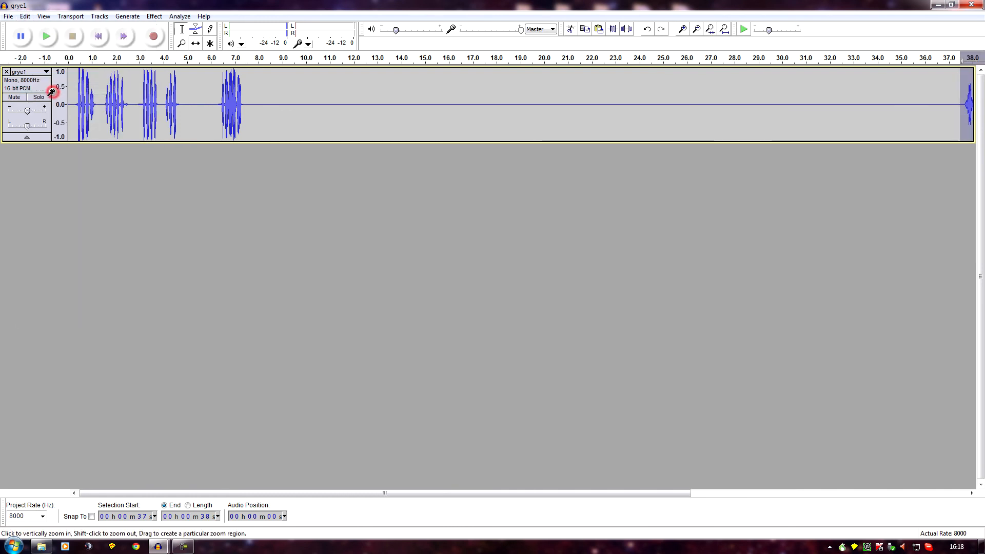
{"action": "left_click", "coordinate": [45, 20]}
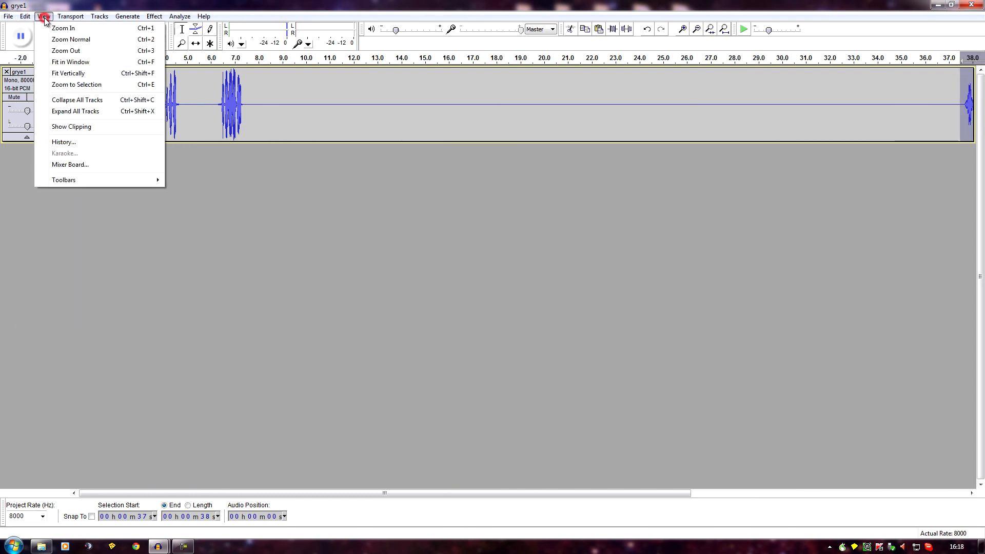
{"action": "left_click", "coordinate": [59, 60]}
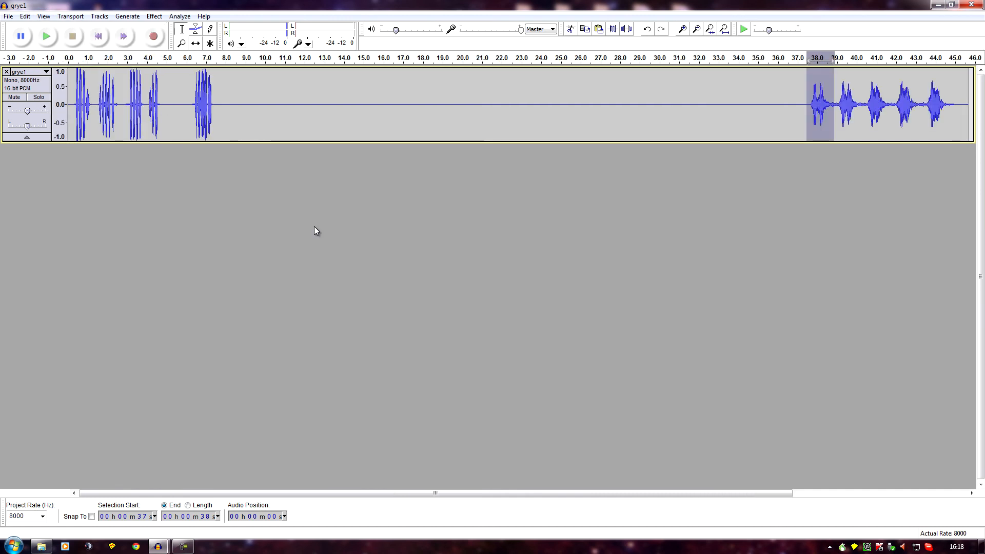
{"action": "left_click", "coordinate": [800, 122]}
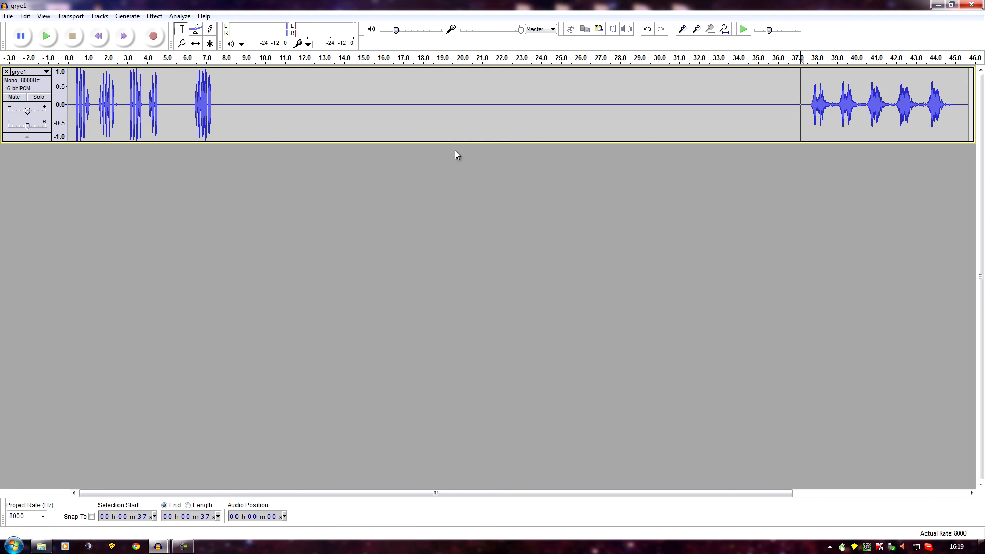
{"action": "left_click", "coordinate": [336, 105]}
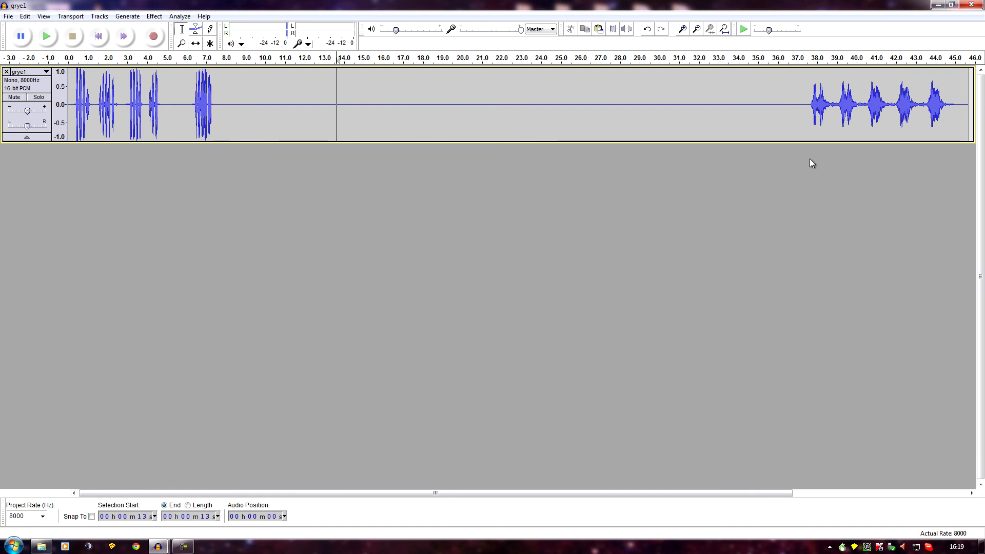
{"action": "left_click", "coordinate": [807, 107]}
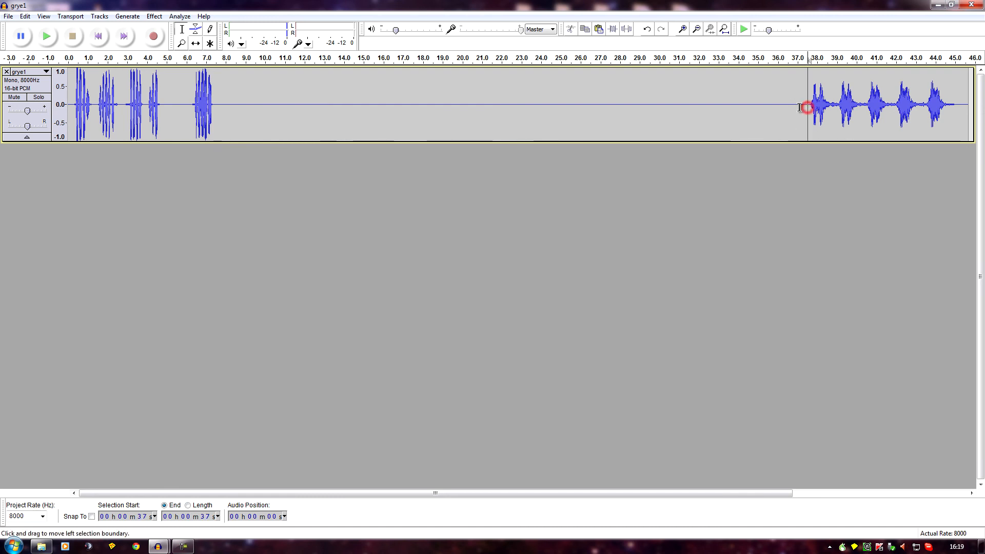